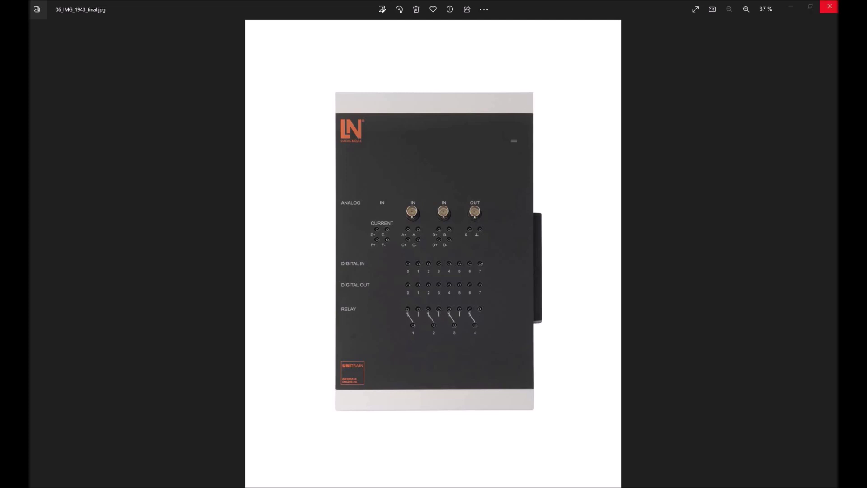
# Close the device photo and open the oscilloscope in LabSoft, running it in simulation mode
pyautogui.click(830, 6)
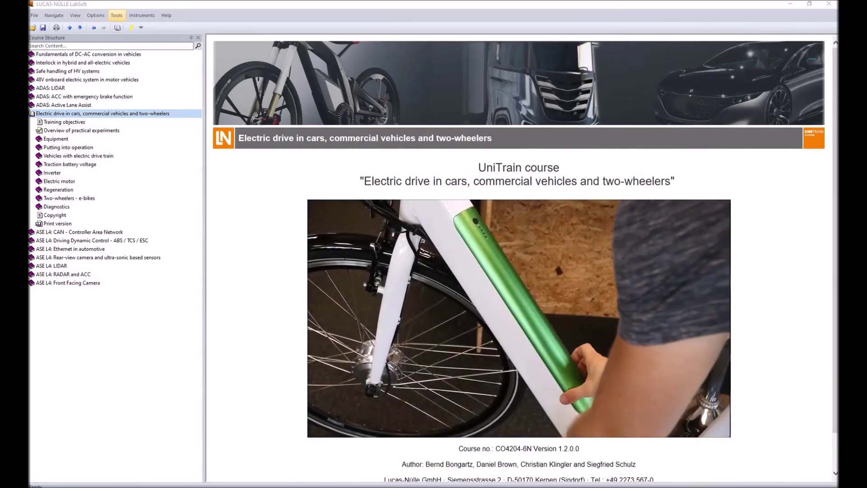
pyautogui.click(141, 15)
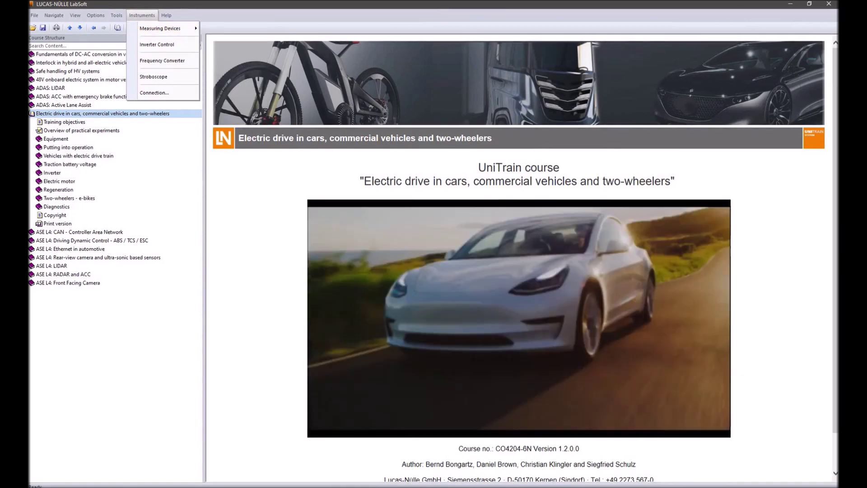
pyautogui.moveTo(163, 28)
pyautogui.click(223, 28)
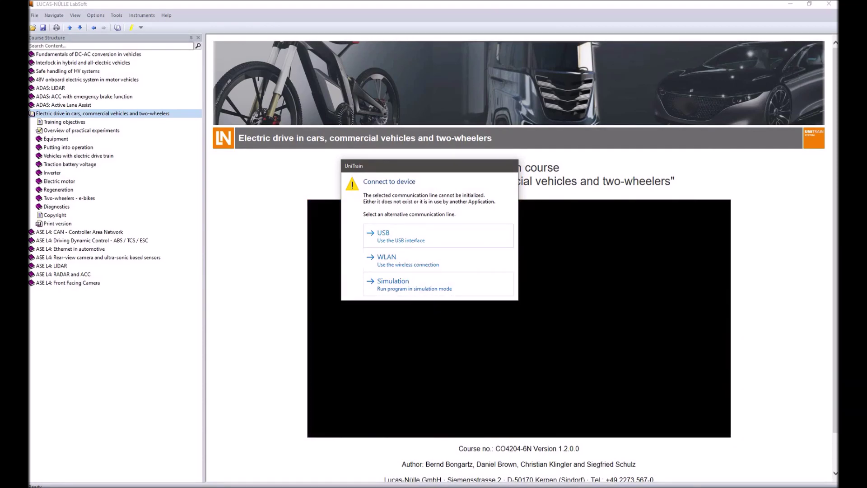
pyautogui.click(407, 284)
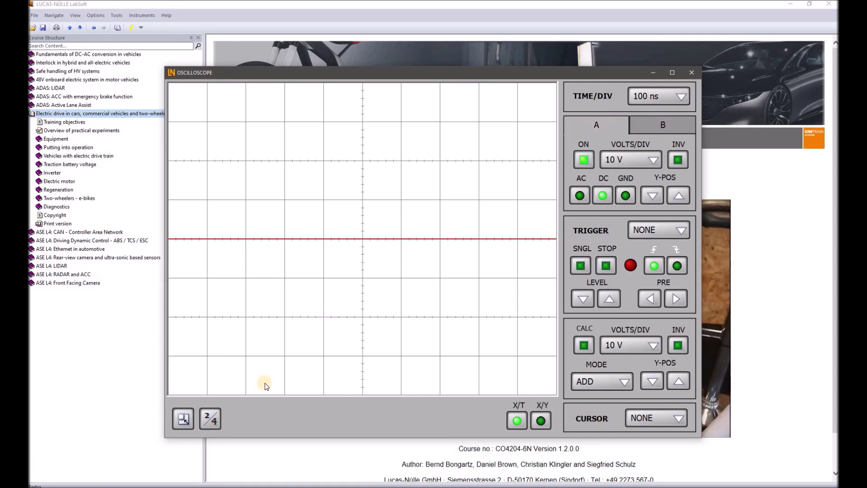
# Switch the oscilloscope to four-channel operation and show the settings of channel A
pyautogui.click(213, 426)
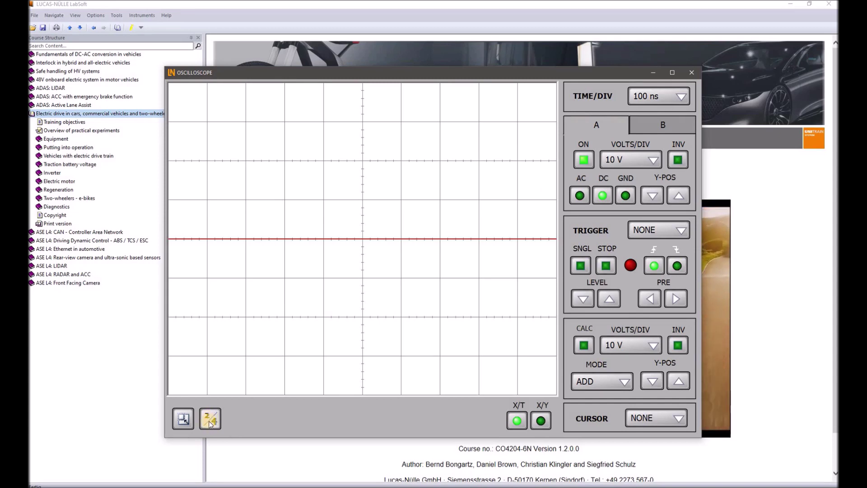
pyautogui.click(210, 423)
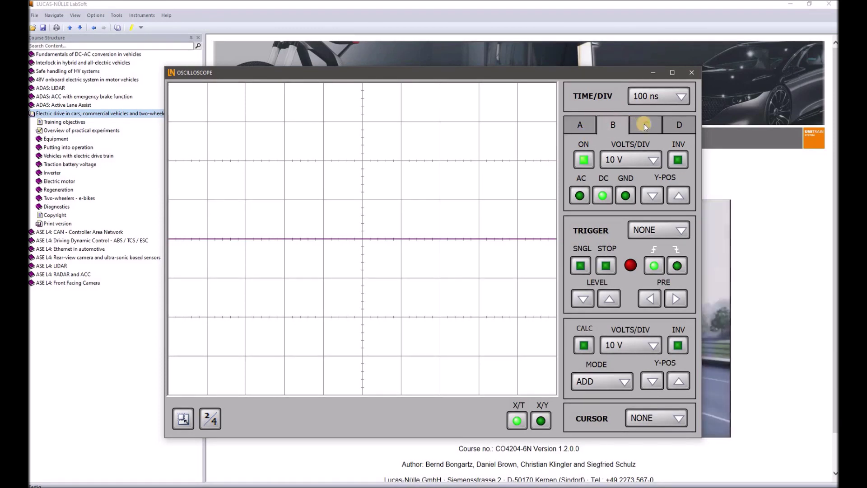
pyautogui.click(583, 127)
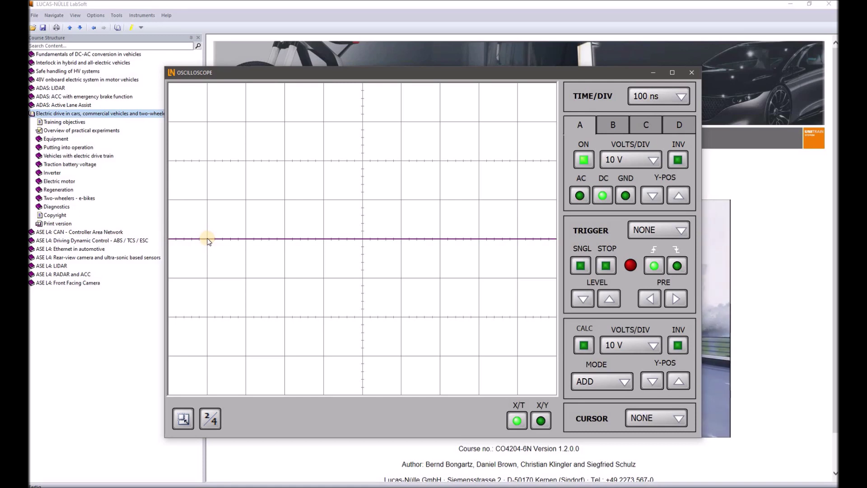
# Set the time base to 1 ms per division and keep channel A switched on at 10 V per division
pyautogui.click(662, 95)
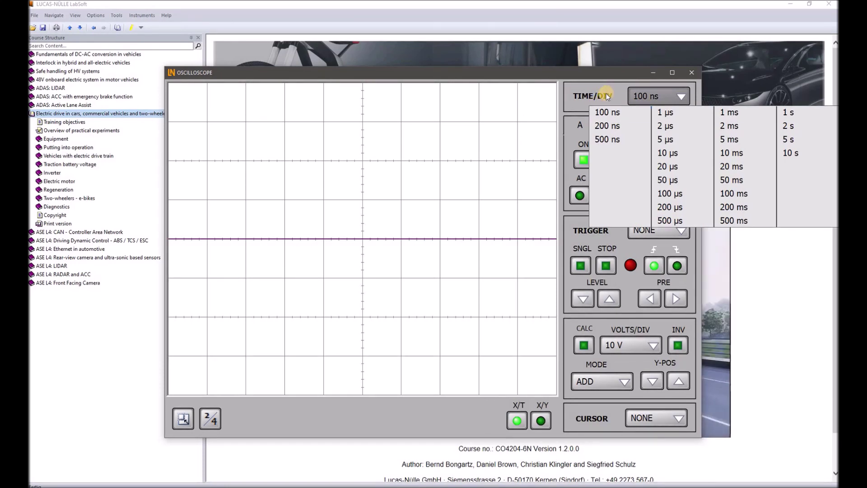
pyautogui.click(723, 112)
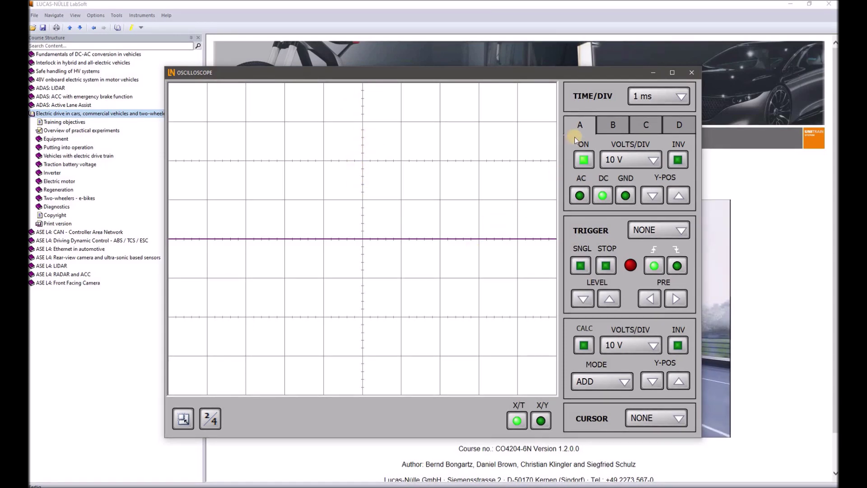
pyautogui.click(584, 161)
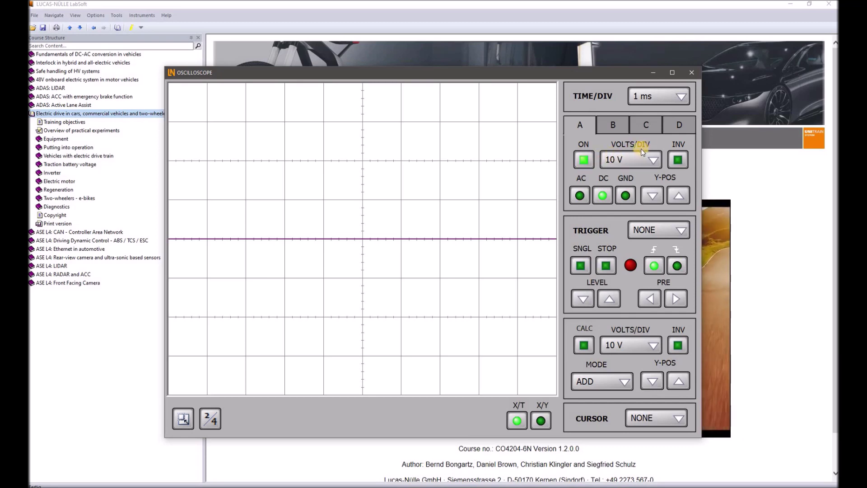
pyautogui.click(638, 164)
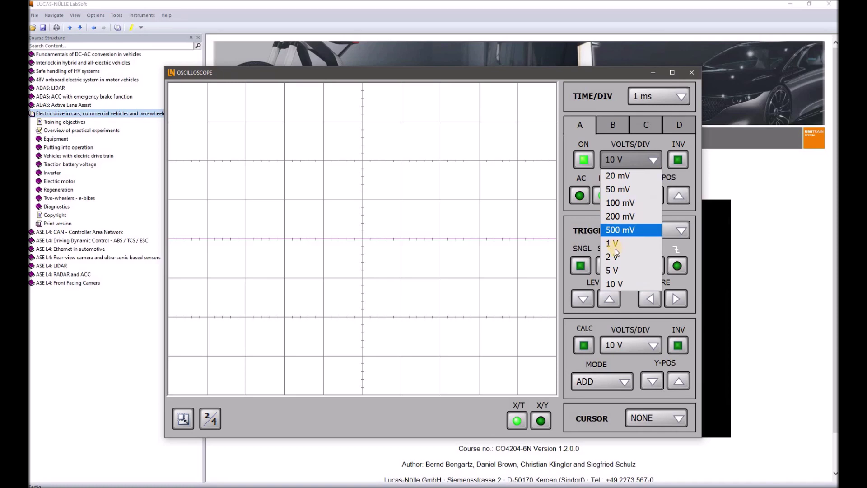
pyautogui.click(612, 283)
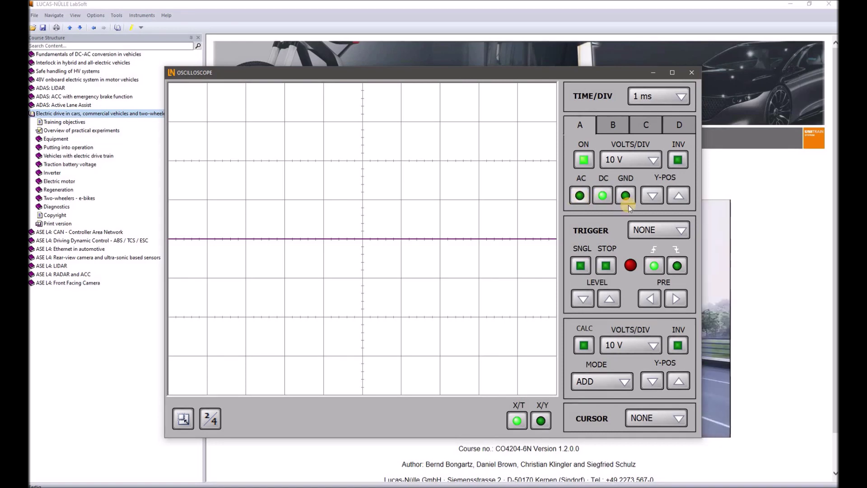
# Try shifting channel A's trace vertically above and below the centre line, and return it to the centre
pyautogui.click(673, 196)
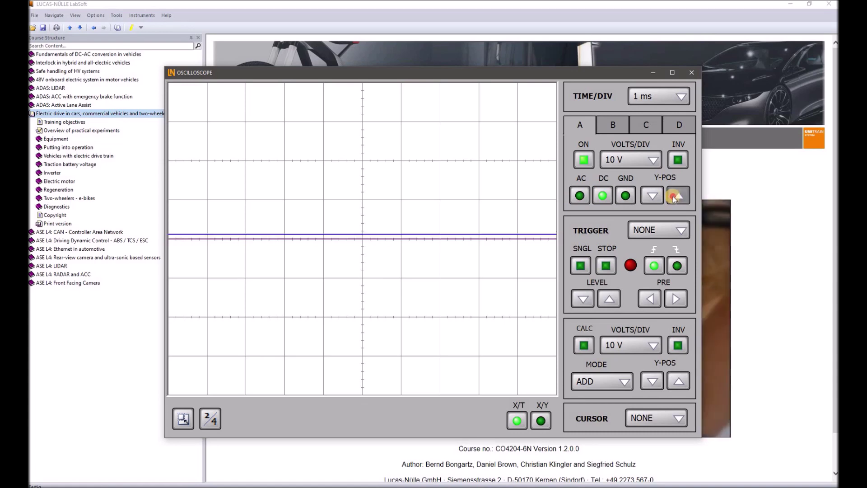
pyautogui.click(649, 196)
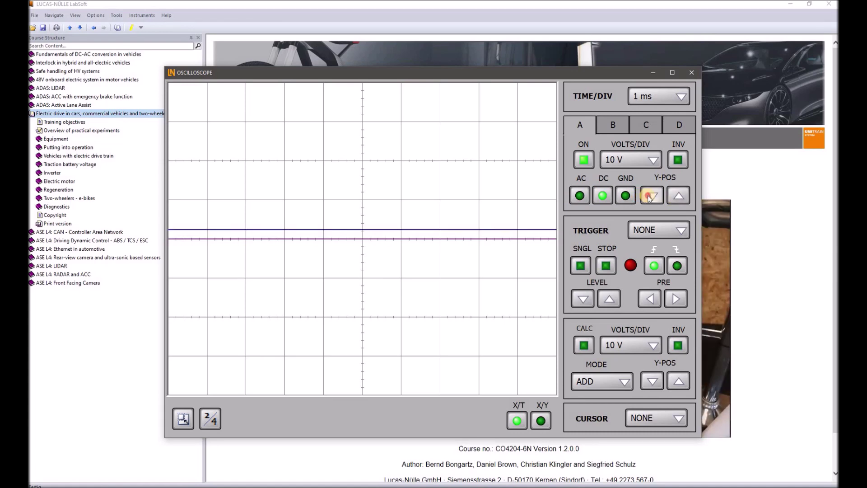
pyautogui.click(650, 196)
pyautogui.click(650, 196)
pyautogui.click(678, 195)
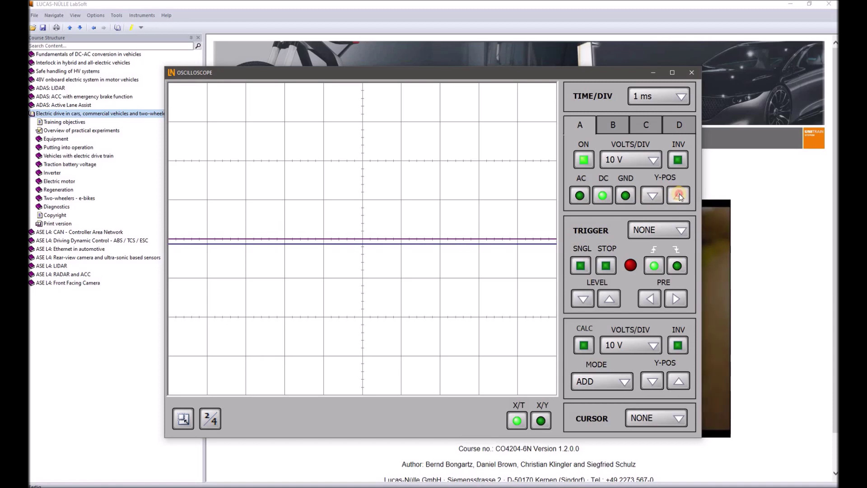
pyautogui.click(651, 196)
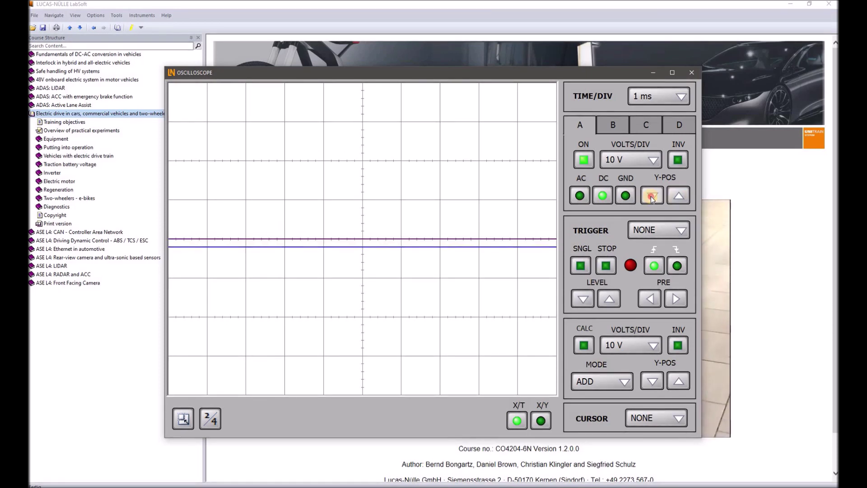
pyautogui.click(651, 196)
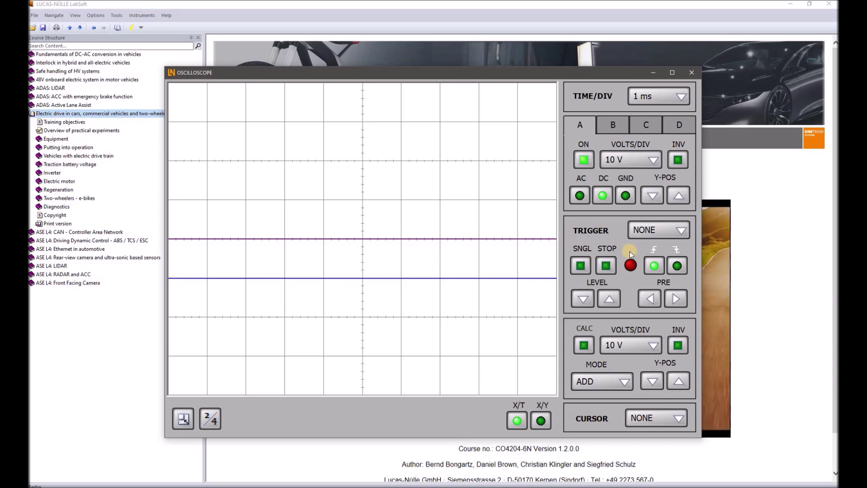
pyautogui.click(677, 196)
pyautogui.moveTo(677, 196); pyautogui.dragTo(648, 197)
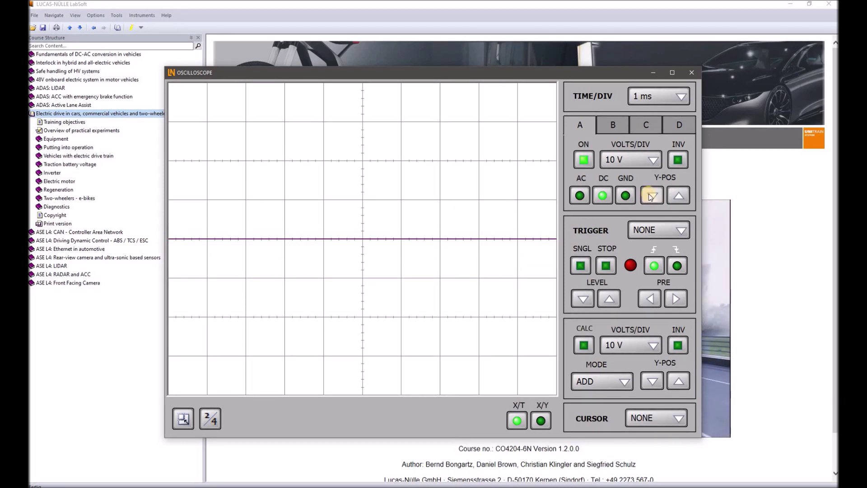
# Look through the settings of channels B, C and D, and return to channel A
pyautogui.click(616, 124)
pyautogui.click(654, 123)
pyautogui.click(675, 124)
pyautogui.click(579, 124)
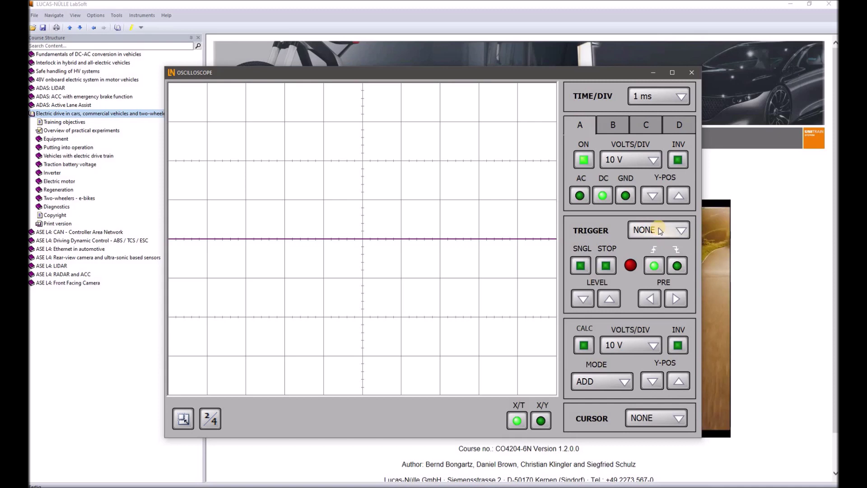
# Keep the trigger source at NONE, try the falling-edge trigger and return to the rising edge
pyautogui.click(657, 230)
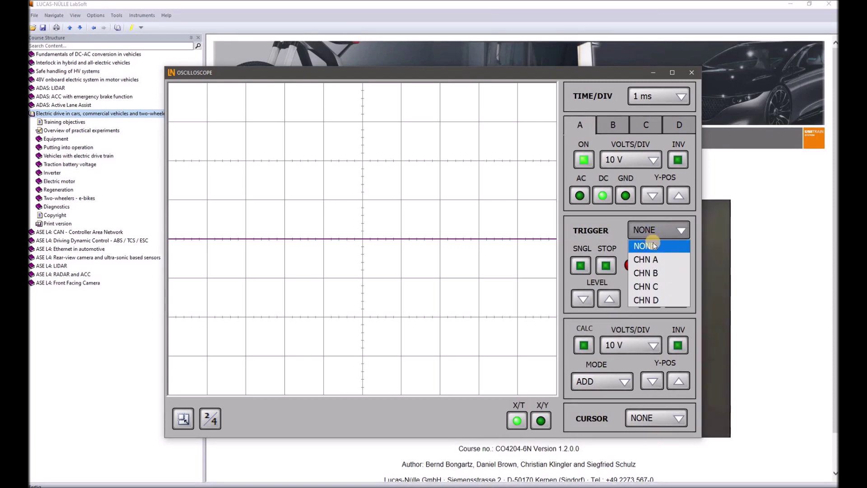
pyautogui.click(652, 245)
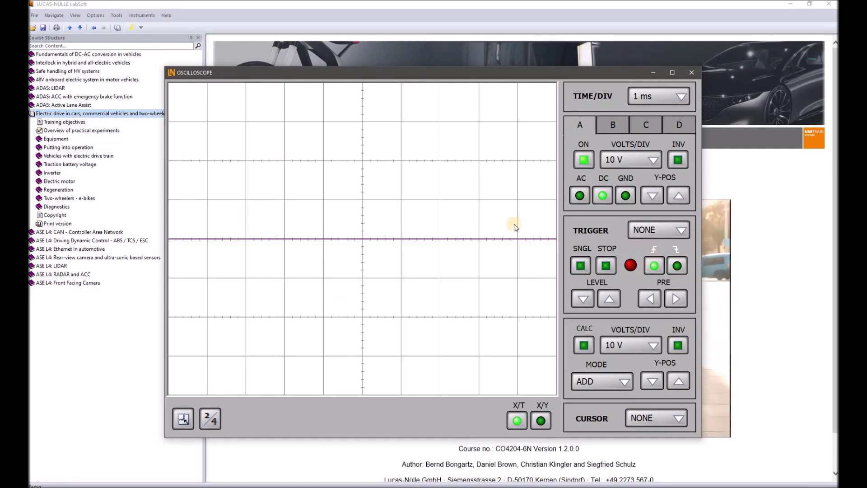
pyautogui.click(676, 265)
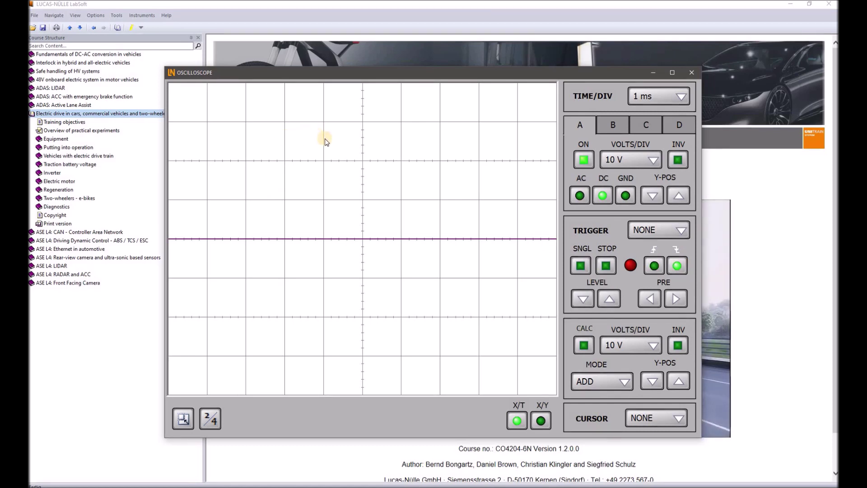
pyautogui.click(655, 266)
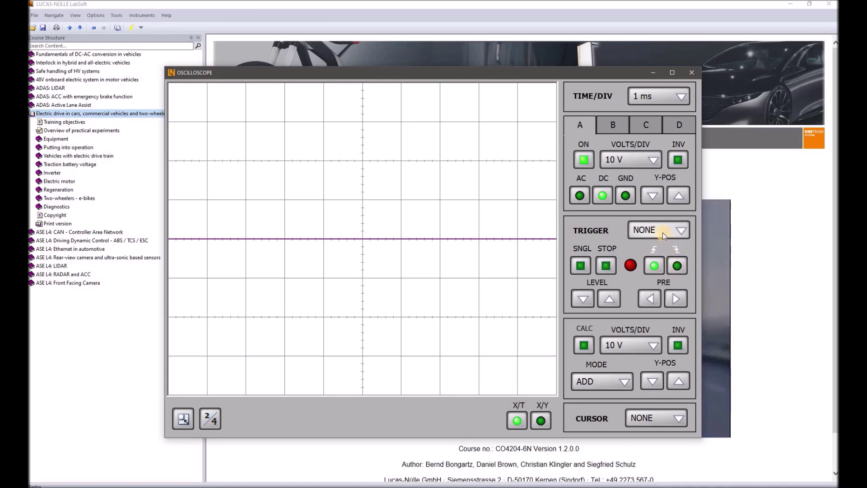
# Enable single-shot and stop for the trigger, and select channel A as the trigger source
pyautogui.click(580, 266)
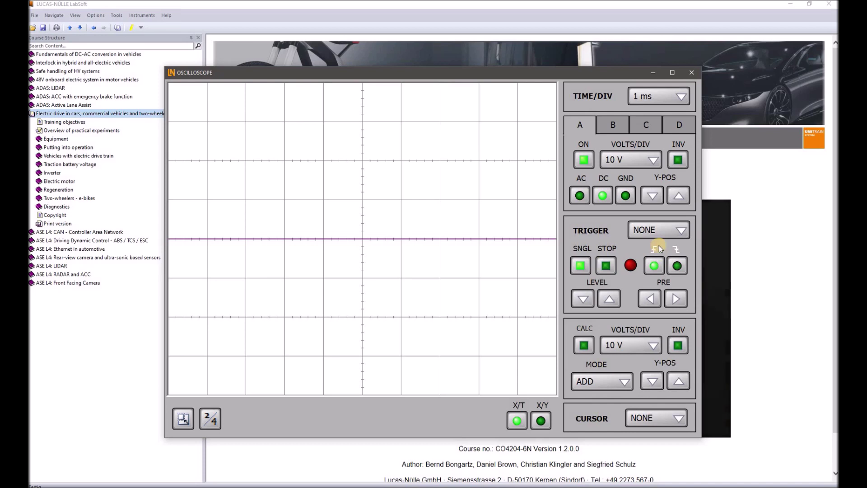
pyautogui.click(607, 266)
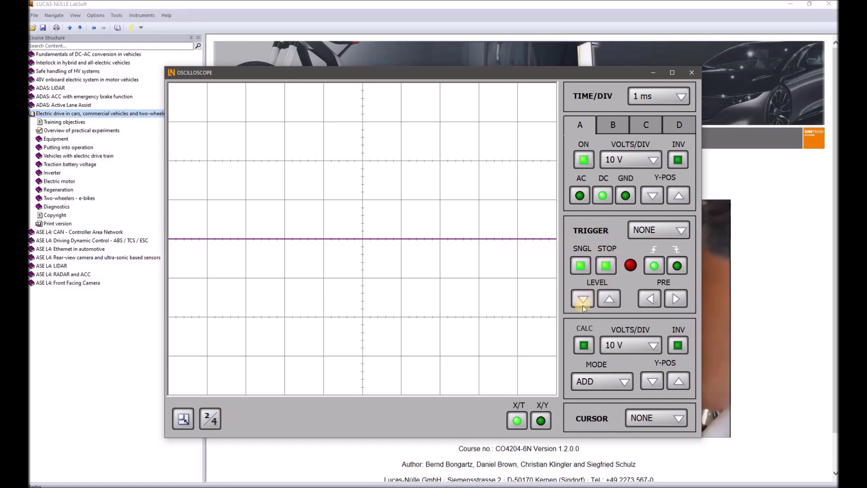
pyautogui.click(654, 230)
pyautogui.click(651, 260)
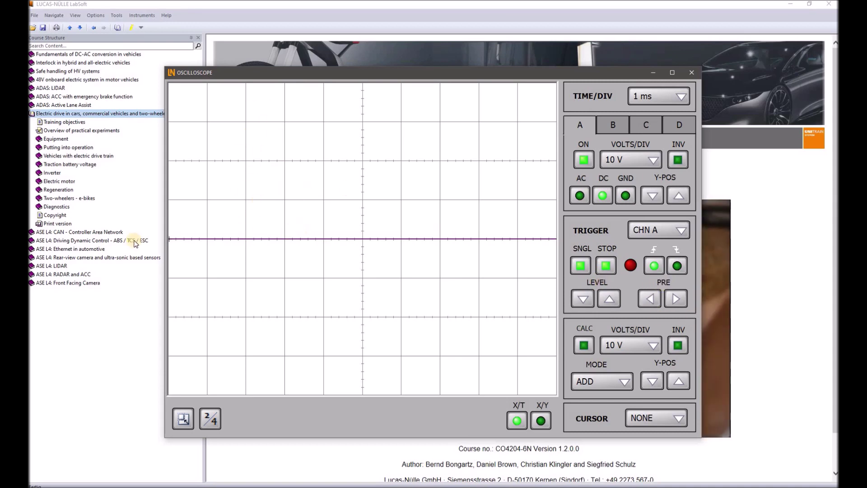
# Move the trigger point about one division to the right and 0.85 division up, and switch off single-shot and stop
pyautogui.click(681, 297)
pyautogui.click(606, 298)
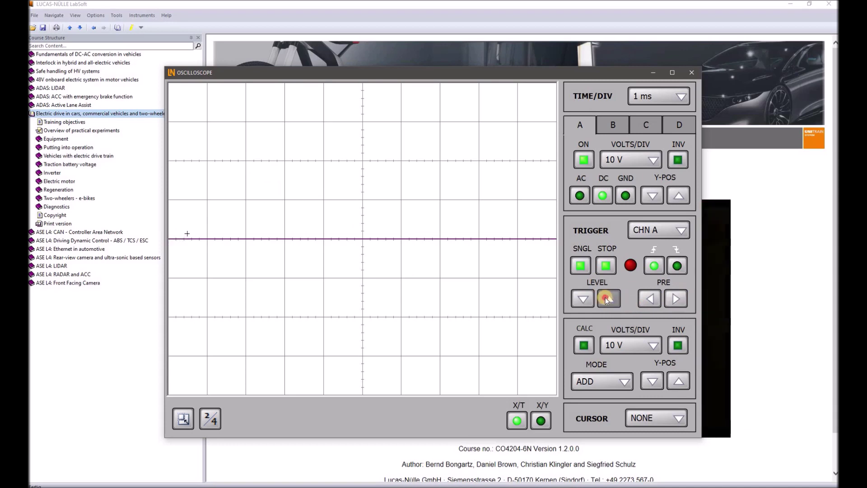
pyautogui.click(605, 297)
pyautogui.click(676, 299)
pyautogui.click(609, 298)
pyautogui.click(676, 299)
pyautogui.click(608, 298)
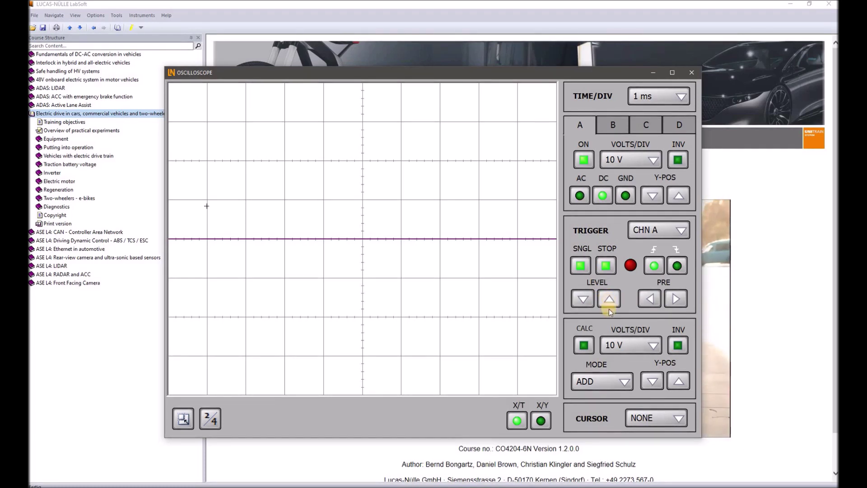
pyautogui.click(588, 264)
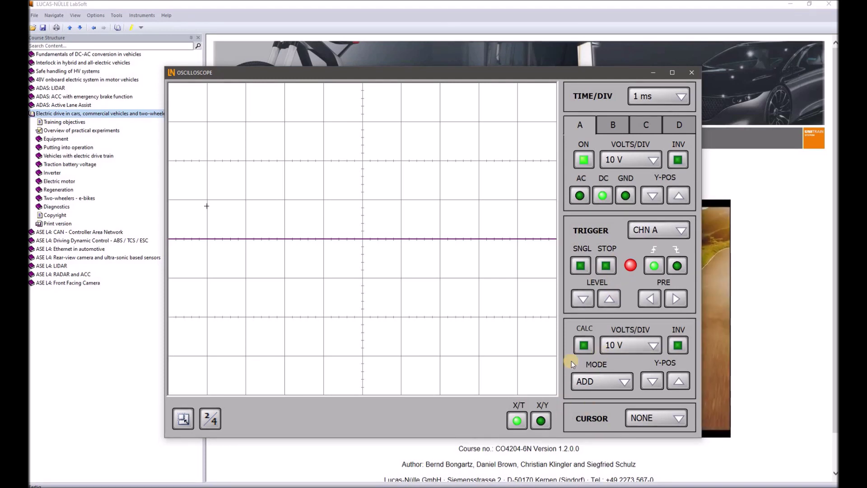
# Try the calculated trace on and off, and view the available calculation modes
pyautogui.click(577, 347)
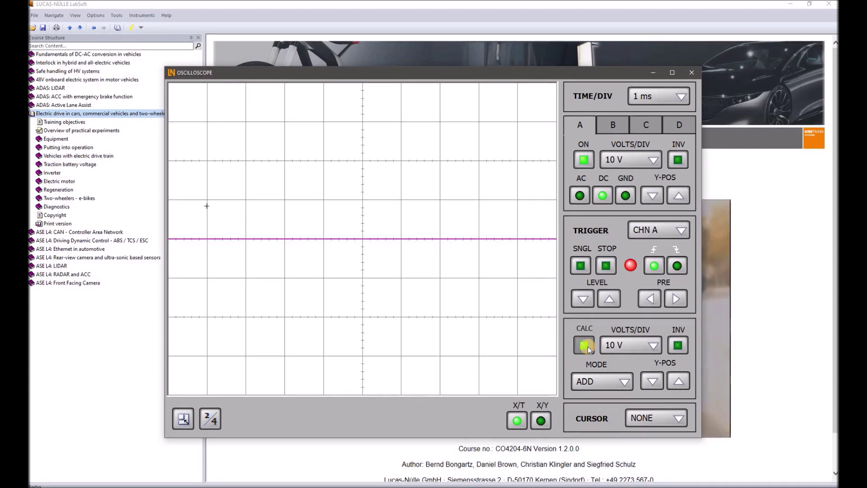
pyautogui.click(587, 346)
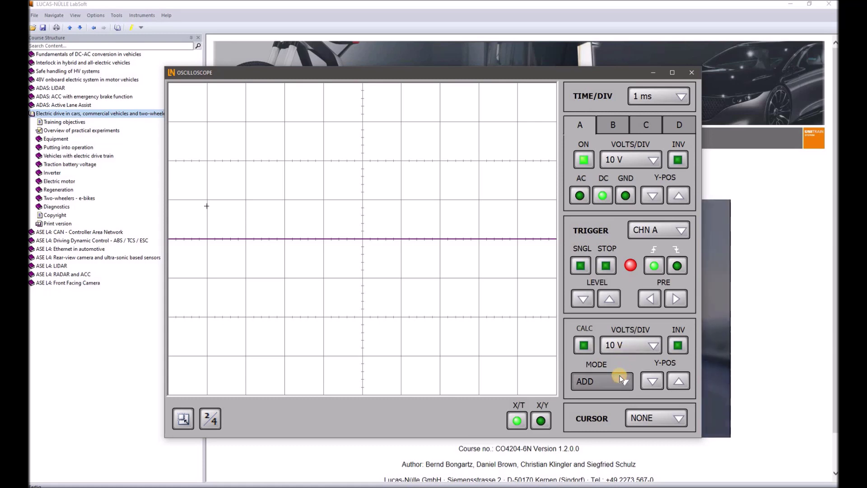
pyautogui.click(620, 378)
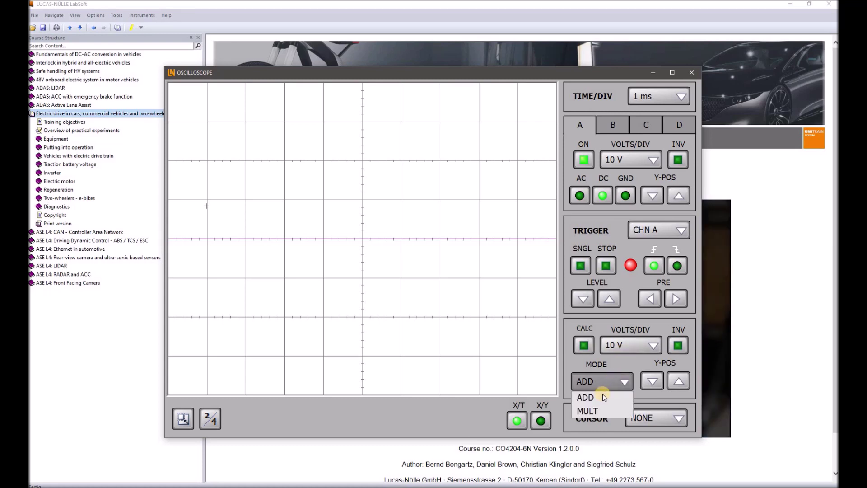
# View the available volts-per-division settings for the calculated trace
pyautogui.click(629, 344)
pyautogui.click(629, 344)
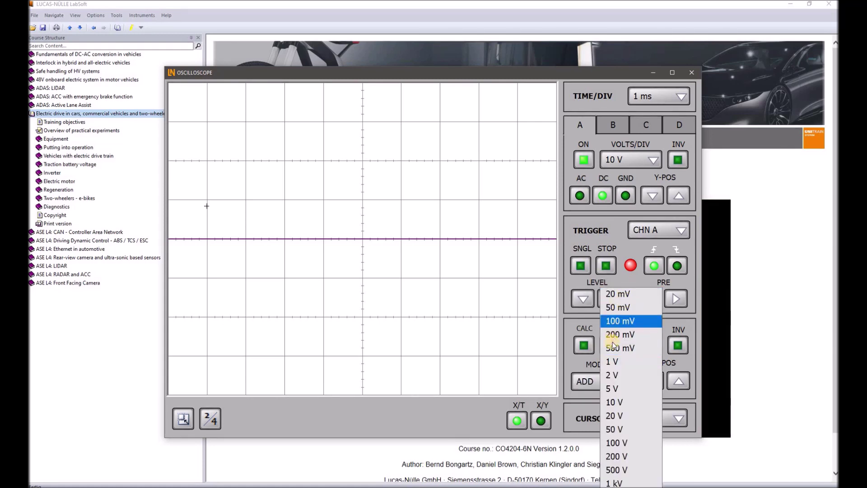
pyautogui.click(583, 359)
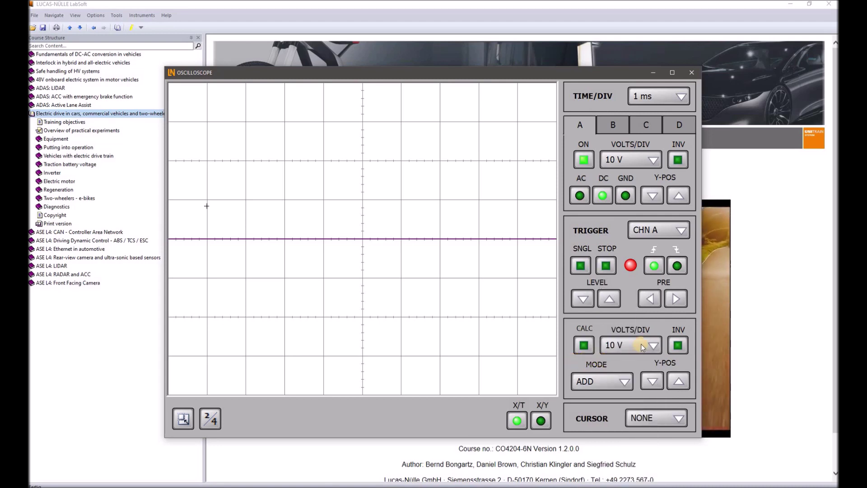
pyautogui.click(642, 346)
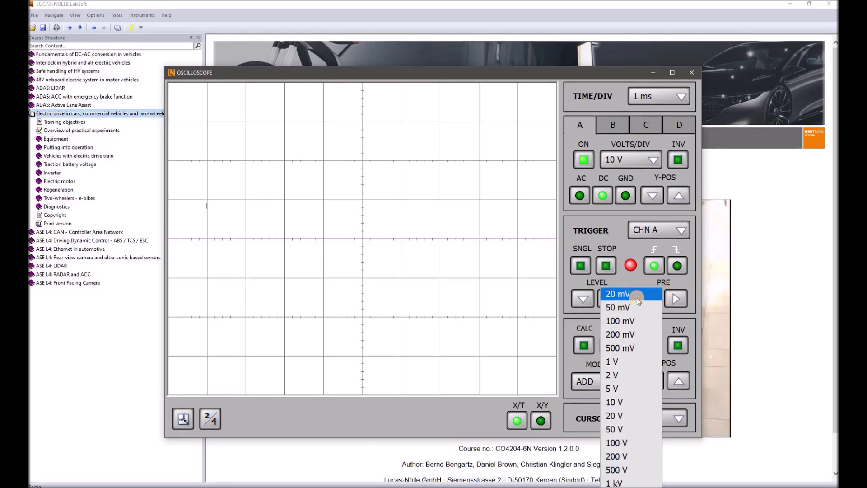
pyautogui.click(567, 365)
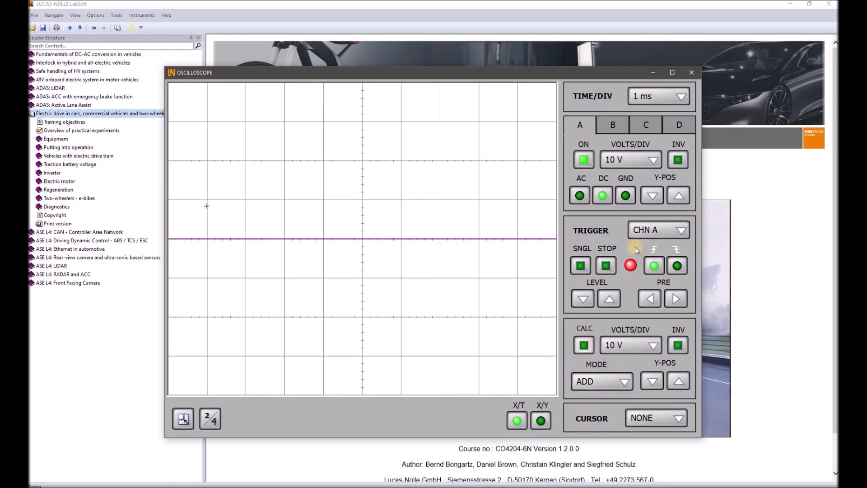
# Switch the oscilloscope to two channels, turn on the calculated trace and view its ADD and MULT modes
pyautogui.click(211, 420)
pyautogui.click(584, 345)
pyautogui.click(595, 382)
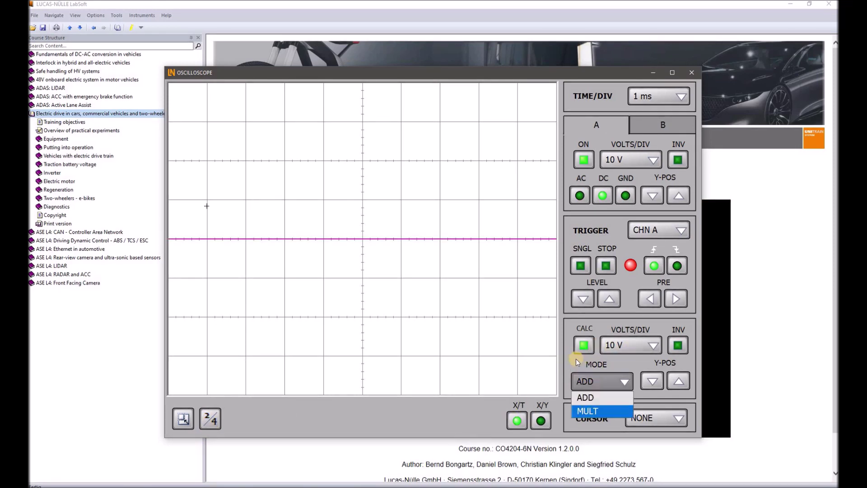
pyautogui.click(494, 261)
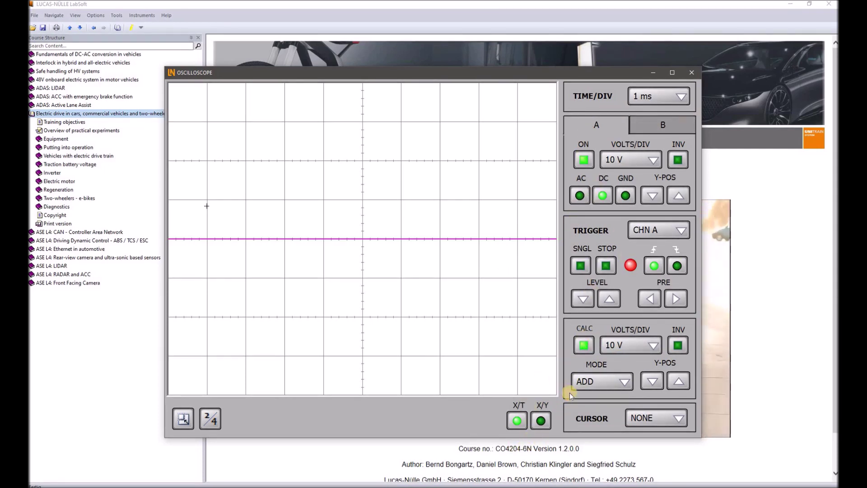
pyautogui.click(596, 382)
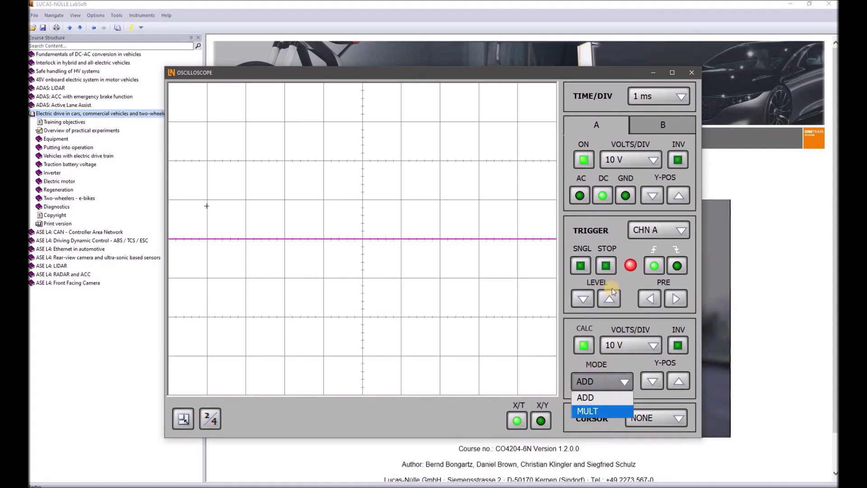
pyautogui.click(615, 365)
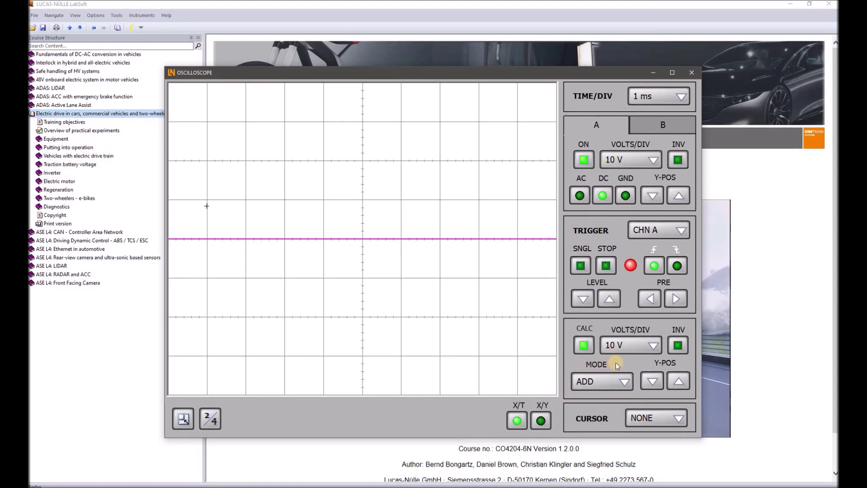
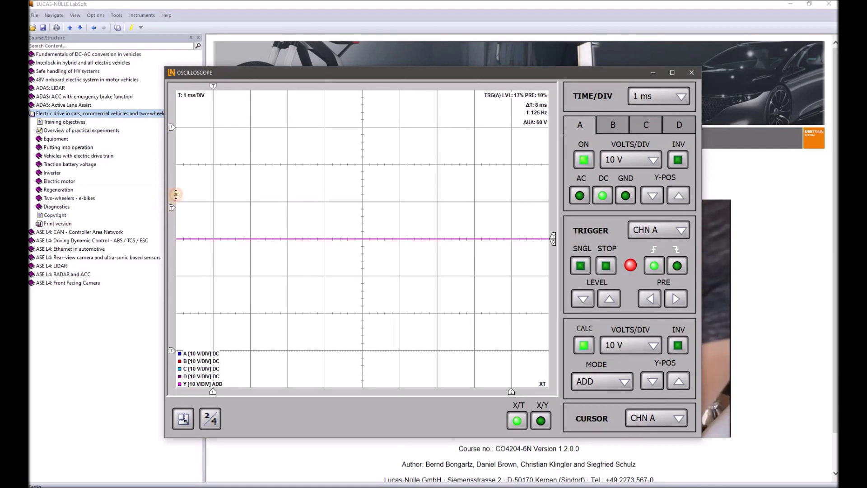
# Move the trigger marker to 20% pre-trigger and 20% level, and set the trigger source to NONE
pyautogui.moveTo(214, 89); pyautogui.dragTo(252, 89)
pyautogui.moveTo(170, 205); pyautogui.dragTo(171, 202)
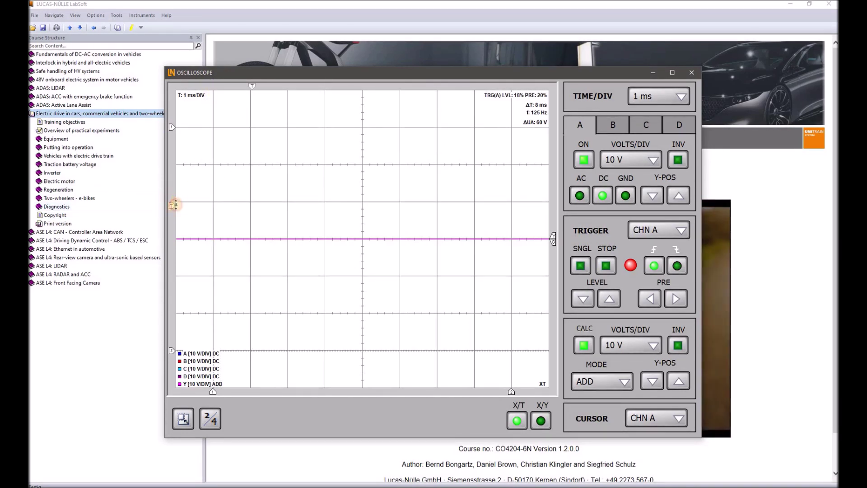
pyautogui.click(655, 231)
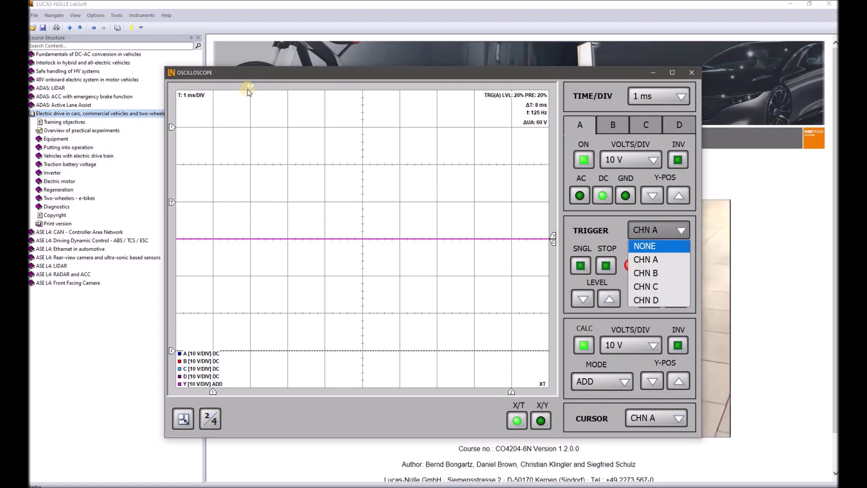
pyautogui.click(656, 244)
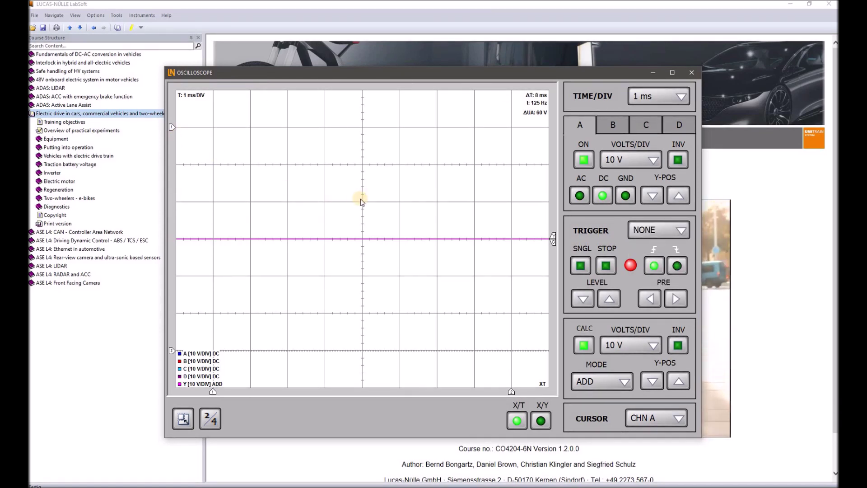
# Place voltage cursor 2 on channel A's zero line and cursor 1 10 V above it, and try the display without its readouts
pyautogui.moveTo(176, 127)
pyautogui.mouseDown()
pyautogui.moveTo(163, 181)
pyautogui.moveTo(165, 168)
pyautogui.mouseUp()
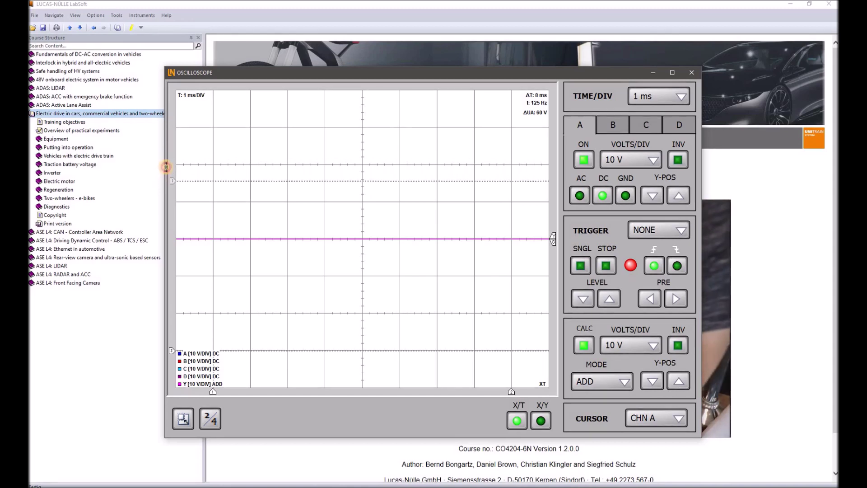
pyautogui.moveTo(172, 351)
pyautogui.mouseDown()
pyautogui.moveTo(165, 226)
pyautogui.moveTo(166, 238)
pyautogui.mouseUp()
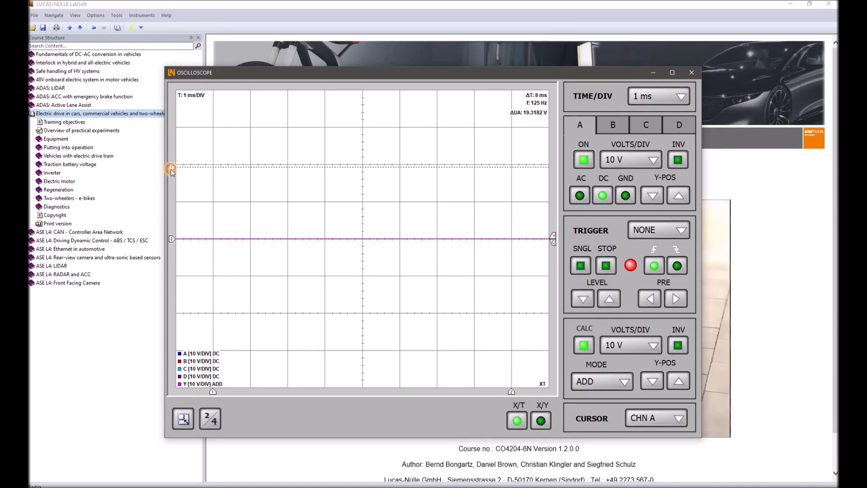
pyautogui.moveTo(175, 162); pyautogui.dragTo(174, 160)
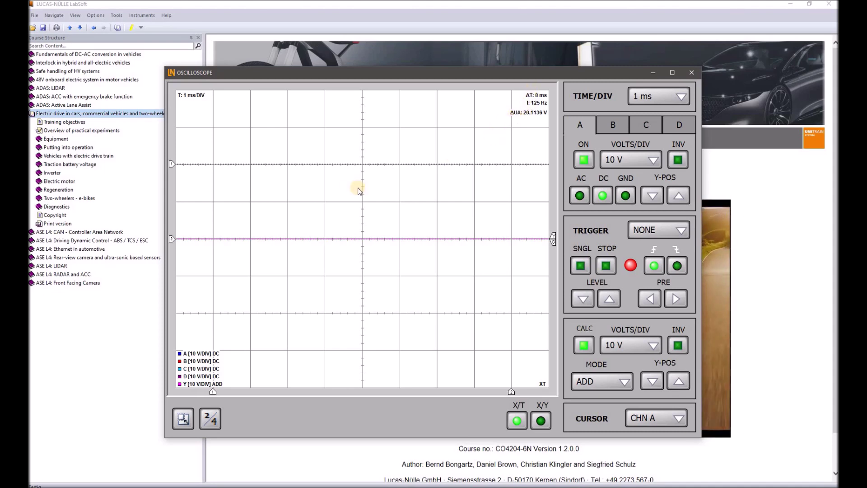
pyautogui.moveTo(171, 164); pyautogui.dragTo(170, 202)
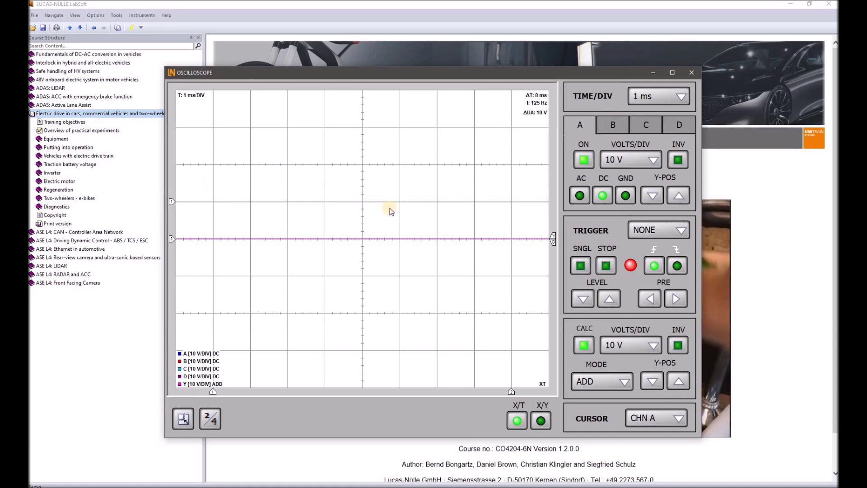
pyautogui.click(183, 421)
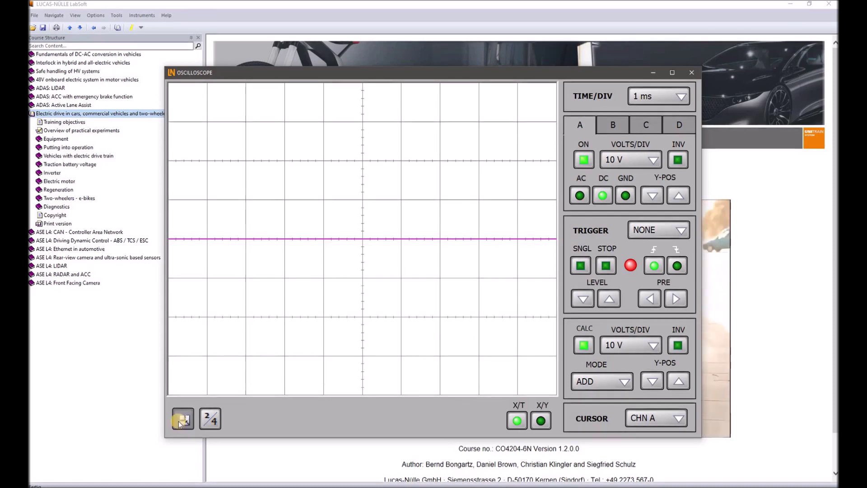
pyautogui.click(181, 421)
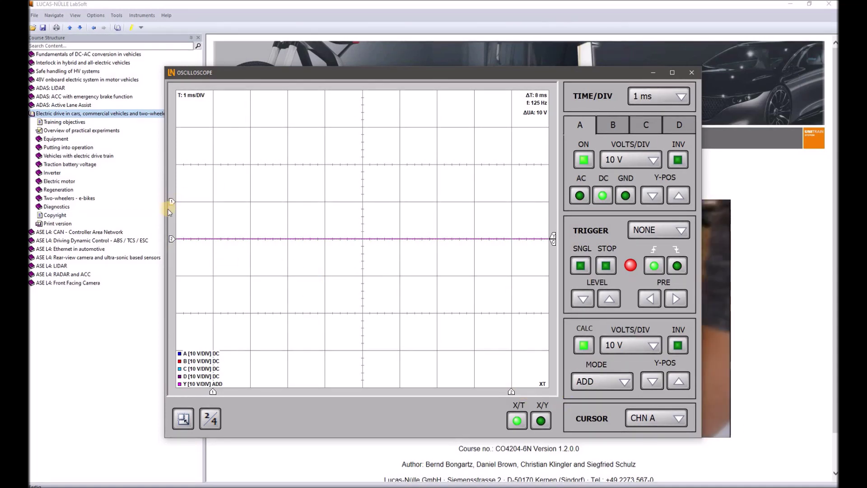
# View the trigger sources and switch off the calculated trace
pyautogui.click(632, 233)
pyautogui.click(636, 235)
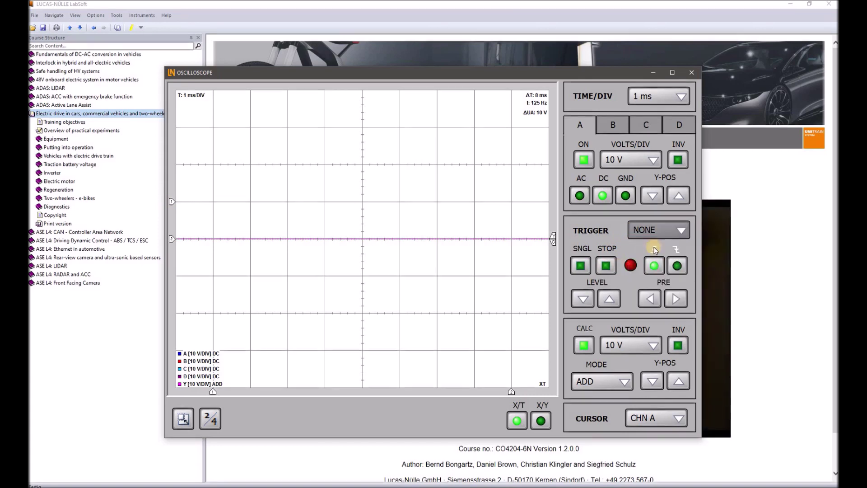
pyautogui.click(653, 235)
pyautogui.click(577, 362)
pyautogui.click(584, 345)
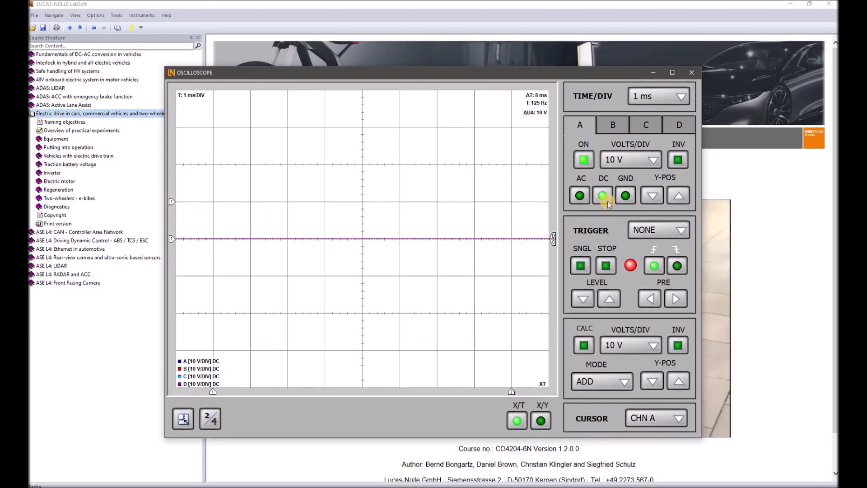
pyautogui.moveTo(180, 183); pyautogui.dragTo(182, 176)
pyautogui.moveTo(179, 231); pyautogui.dragTo(179, 225)
pyautogui.moveTo(326, 393); pyautogui.dragTo(325, 394)
pyautogui.moveTo(369, 371)
pyautogui.mouseDown()
pyautogui.moveTo(358, 368)
pyautogui.moveTo(464, 384)
pyautogui.moveTo(451, 385)
pyautogui.mouseUp()
pyautogui.moveTo(316, 388); pyautogui.dragTo(296, 385)
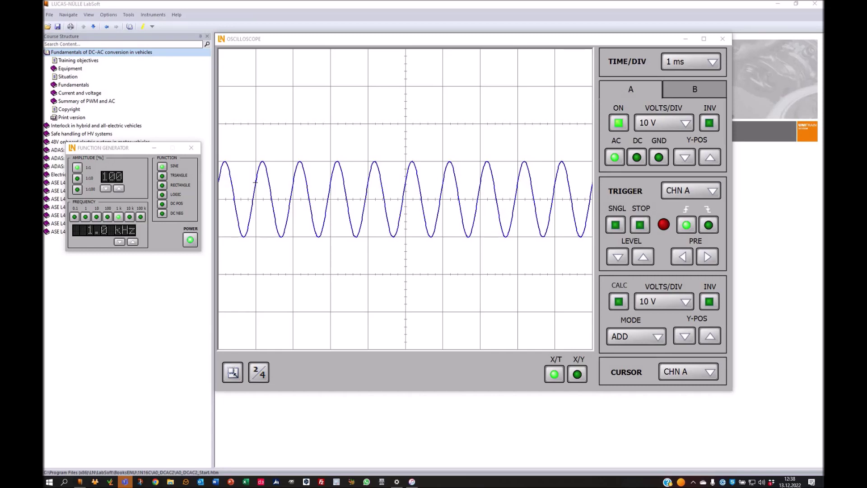
# Shift the function generator window slightly and lower channel A's trace by about half a division
pyautogui.moveTo(112, 147); pyautogui.dragTo(111, 147)
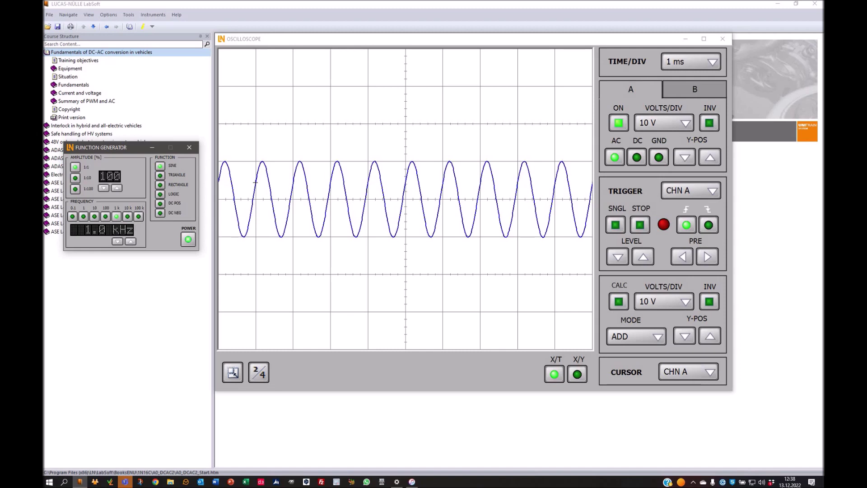
pyautogui.click(685, 157)
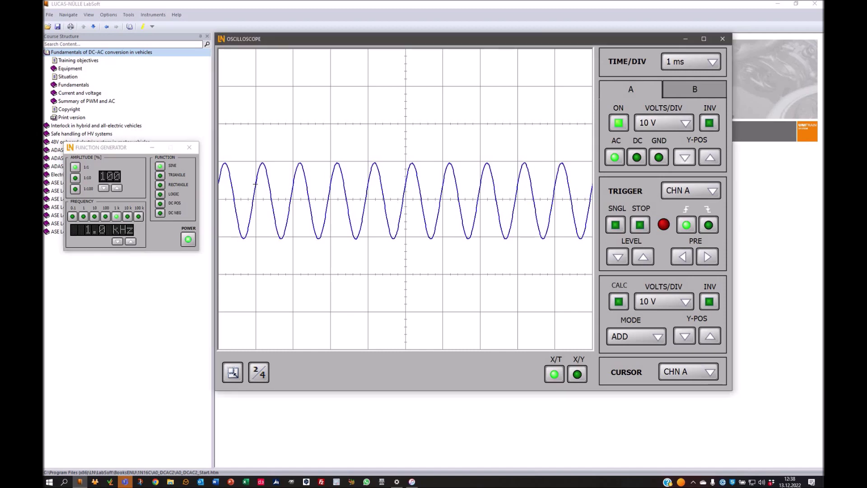
pyautogui.click(685, 157)
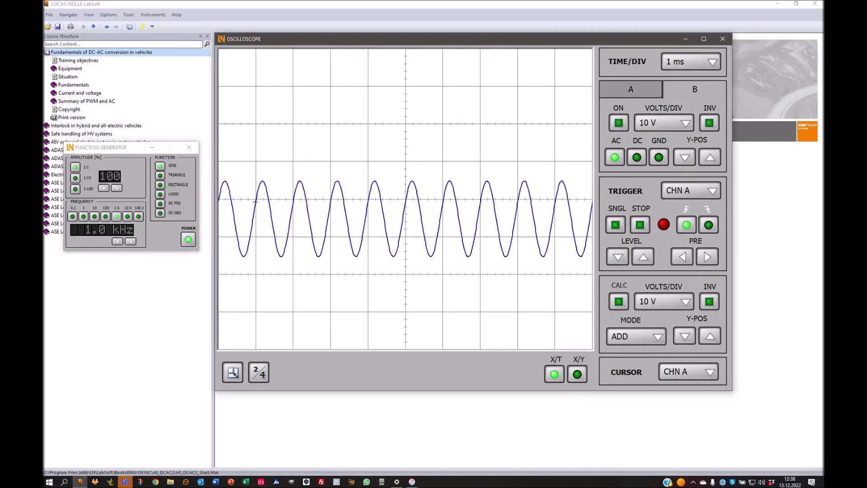
# Switch on channel B, raise its trace by about half a division, and switch it off again
pyautogui.click(710, 157)
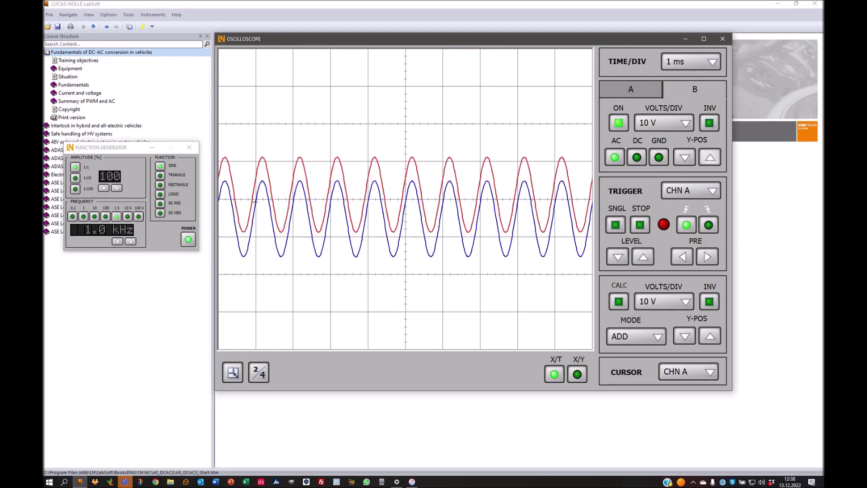
pyautogui.click(710, 157)
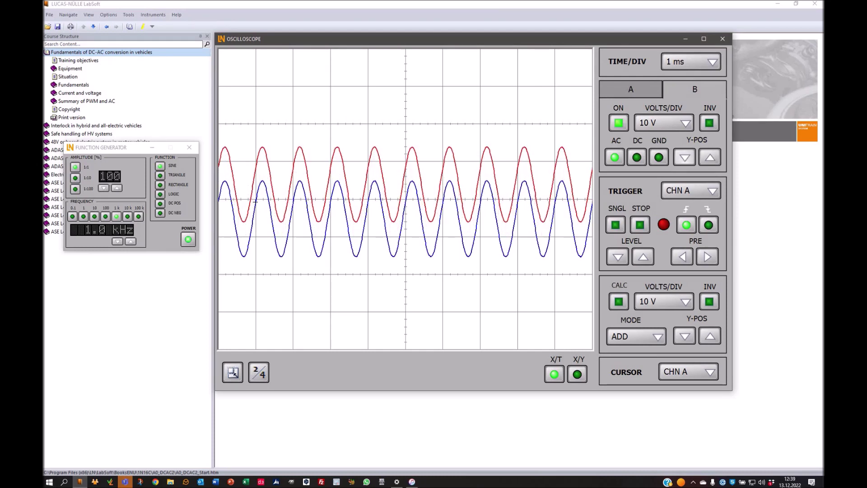
pyautogui.click(710, 158)
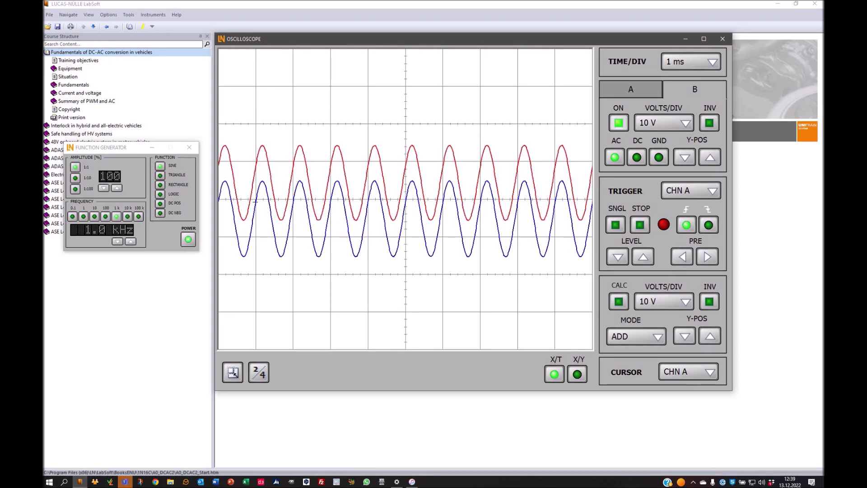
pyautogui.click(618, 122)
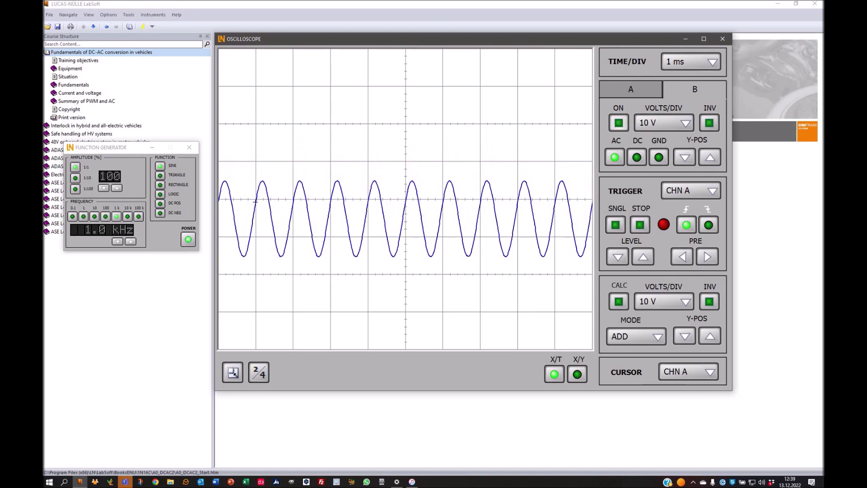
# Ground channel A, raise its zero line by about half a division onto the grid line, and return to AC coupling
pyautogui.click(619, 123)
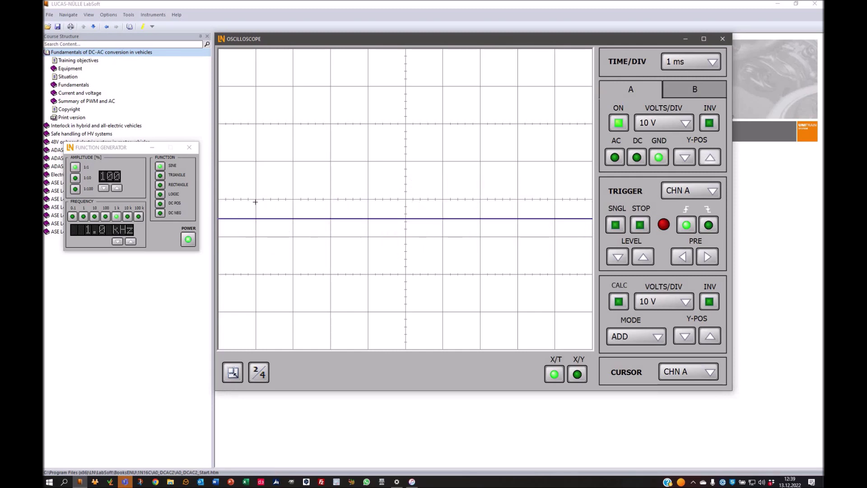
pyautogui.click(710, 157)
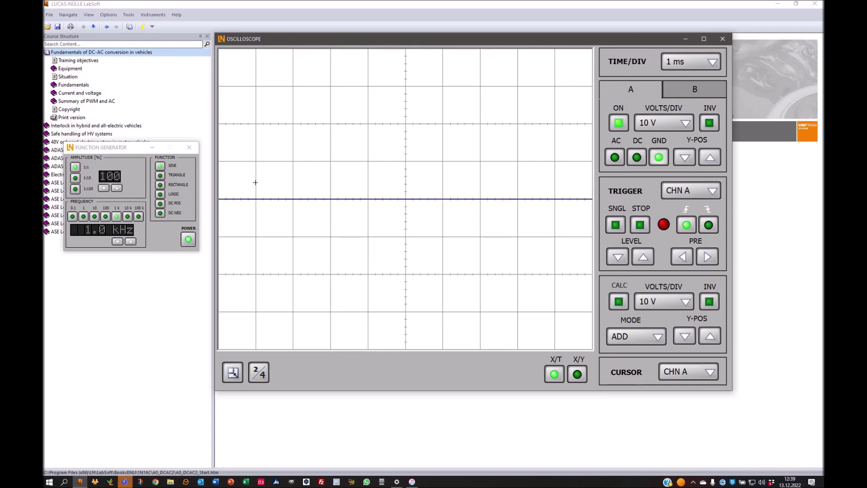
pyautogui.click(615, 157)
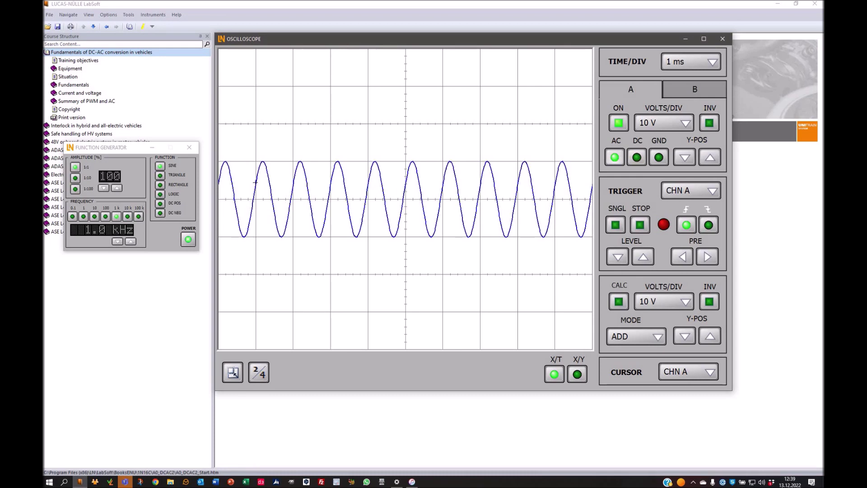
# Try DC coupling on channel A and return to AC coupling
pyautogui.click(637, 157)
pyautogui.click(615, 157)
pyautogui.click(615, 157)
pyautogui.click(636, 157)
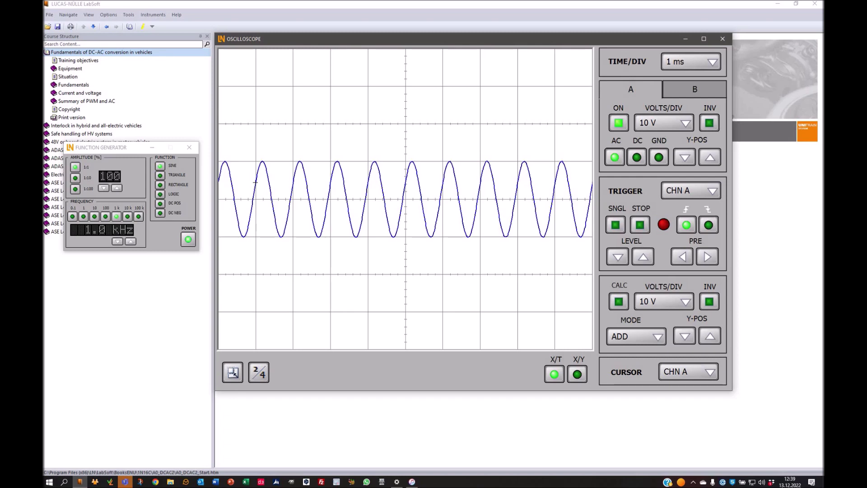
# Try time bases of 1 µs and 500 µs per division on the sine, and return to 1 ms
pyautogui.click(691, 62)
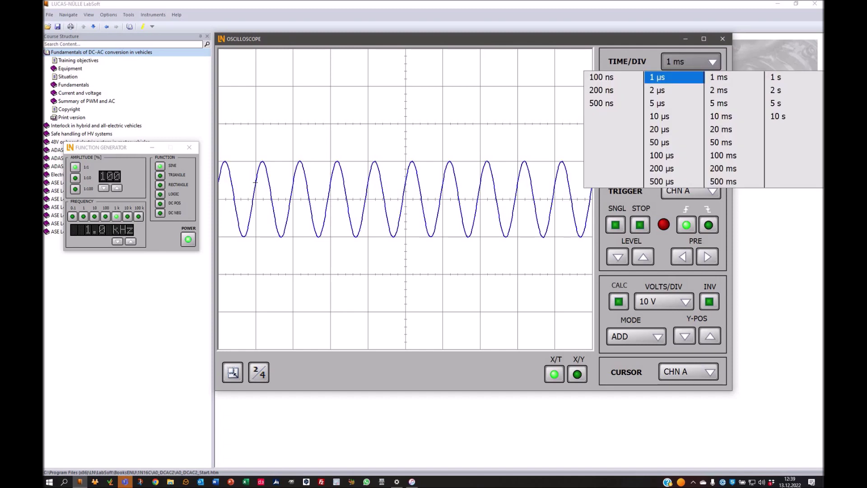
pyautogui.click(673, 78)
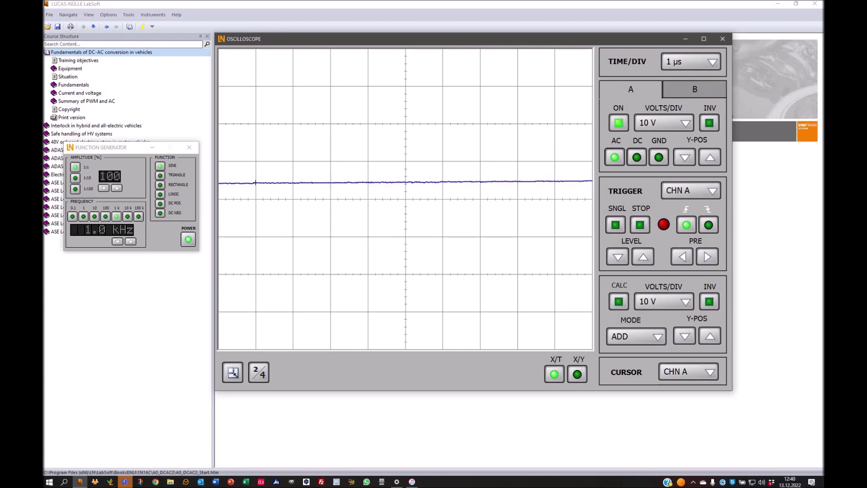
pyautogui.click(691, 62)
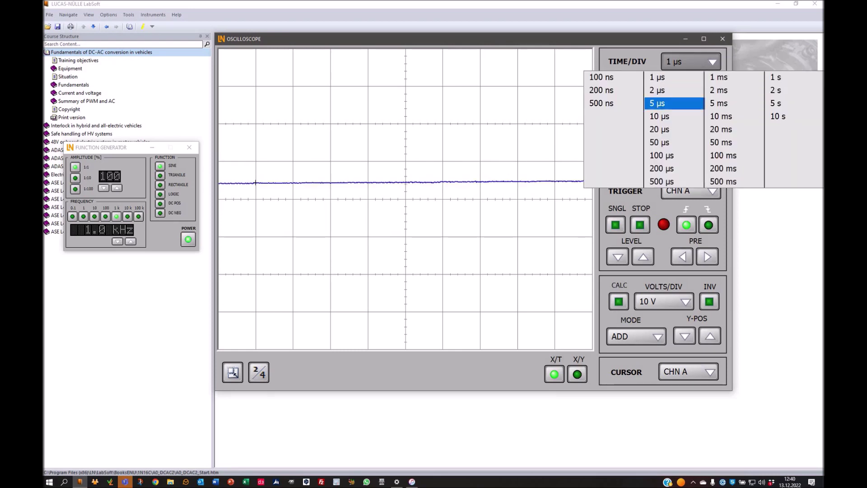
pyautogui.click(662, 181)
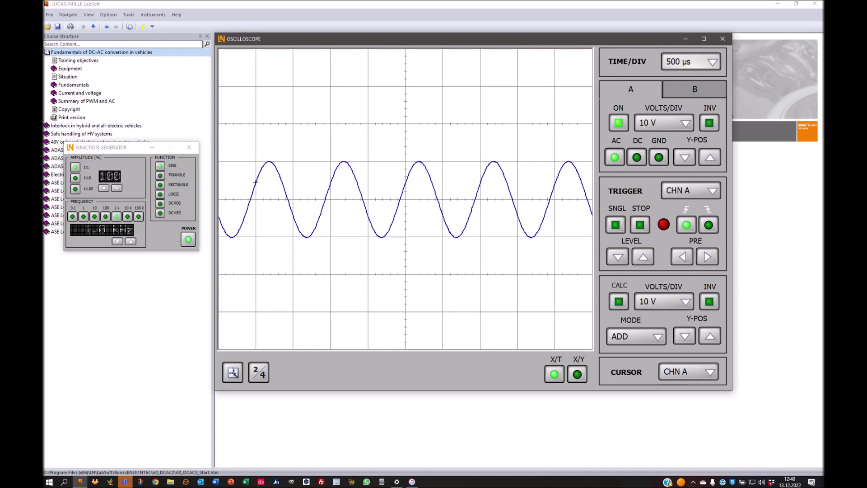
pyautogui.click(691, 62)
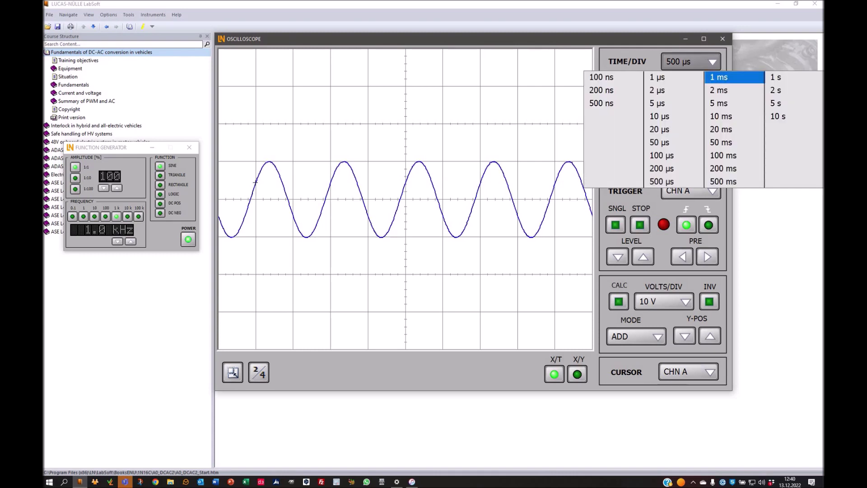
pyautogui.click(720, 77)
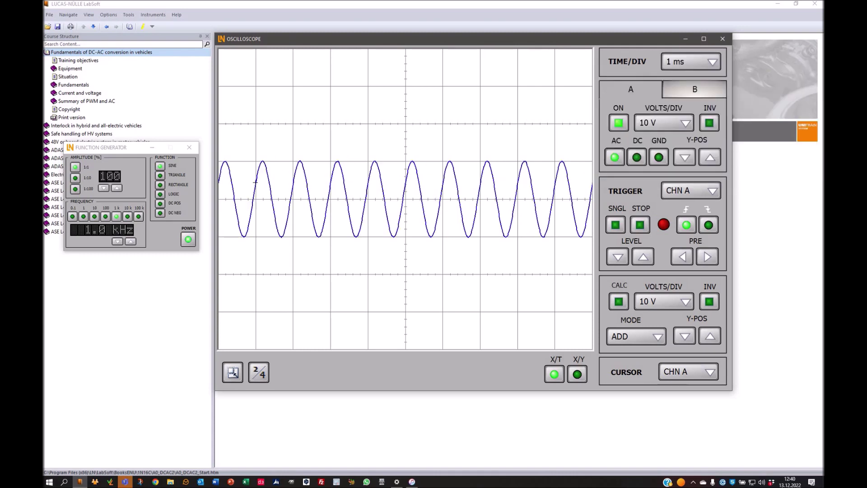
# Try a 500 ms time base, set the trigger source to none, and return the time base to 1 ms
pyautogui.click(691, 61)
pyautogui.click(735, 181)
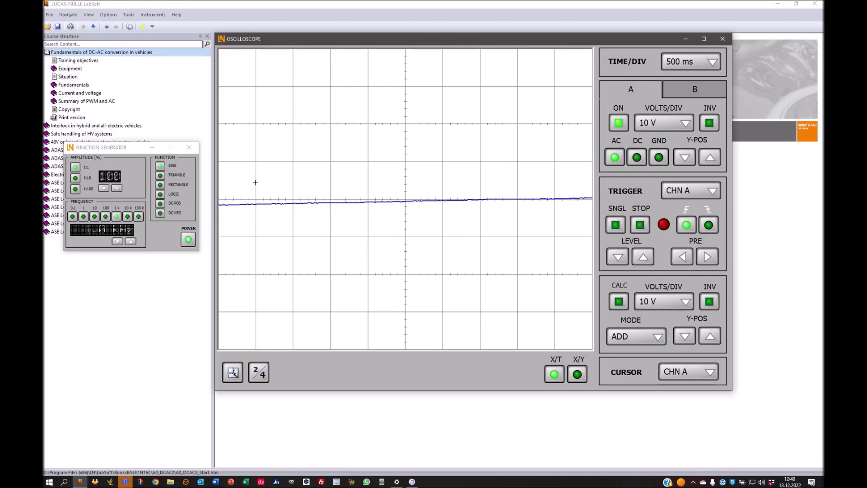
pyautogui.click(691, 191)
pyautogui.click(682, 206)
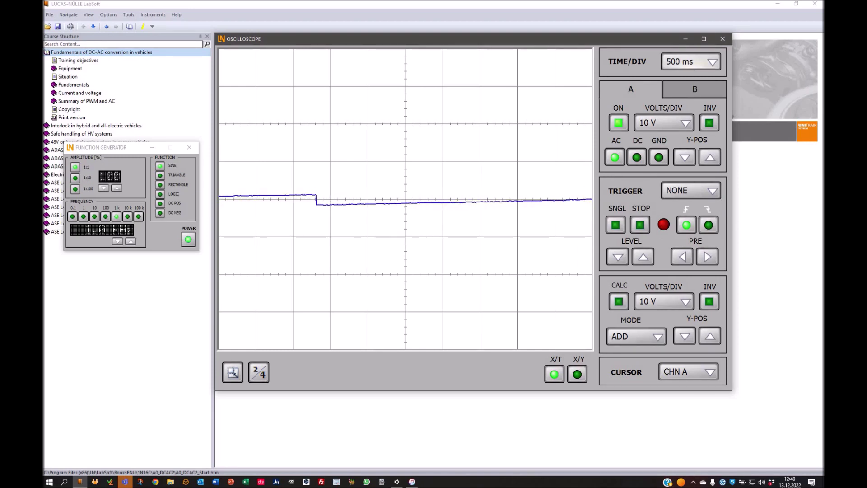
pyautogui.click(691, 62)
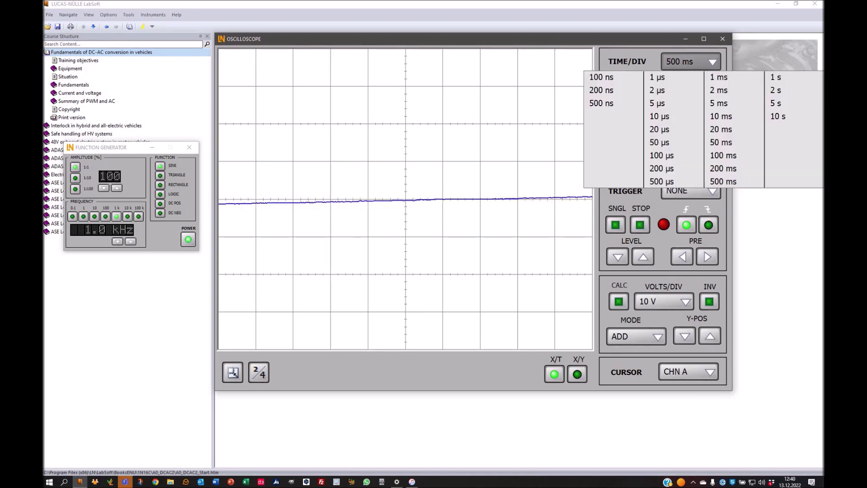
pyautogui.click(718, 77)
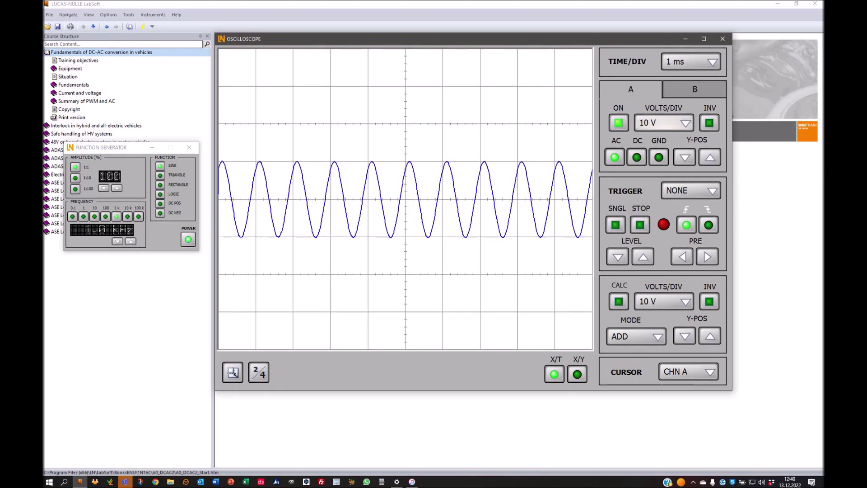
# Try channel A sensitivities of 5 V and 2 V per division, and return to 10 V
pyautogui.click(664, 122)
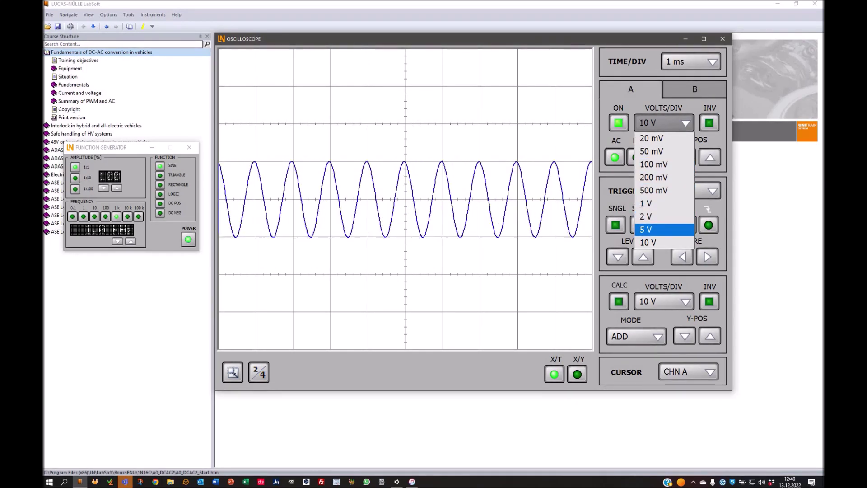
pyautogui.click(654, 230)
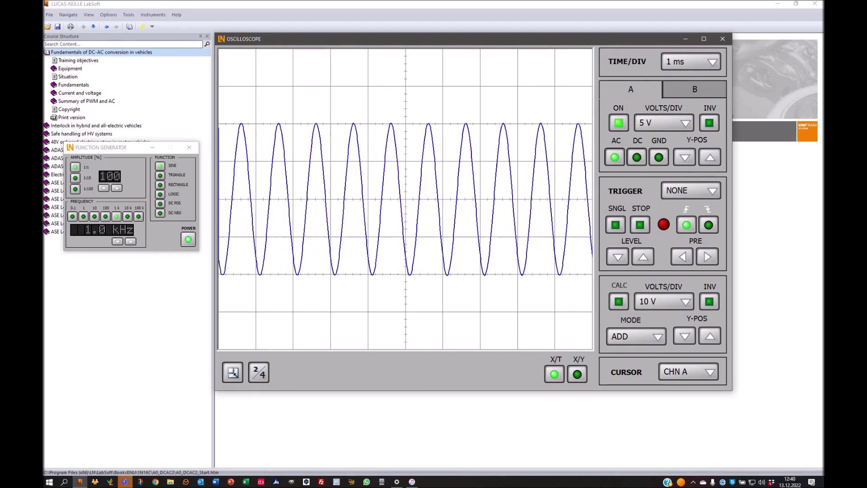
pyautogui.click(685, 123)
pyautogui.click(654, 216)
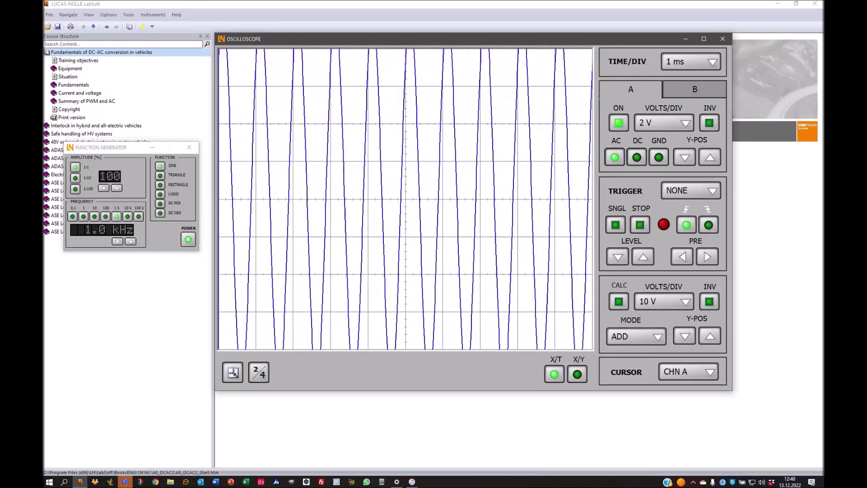
pyautogui.click(664, 122)
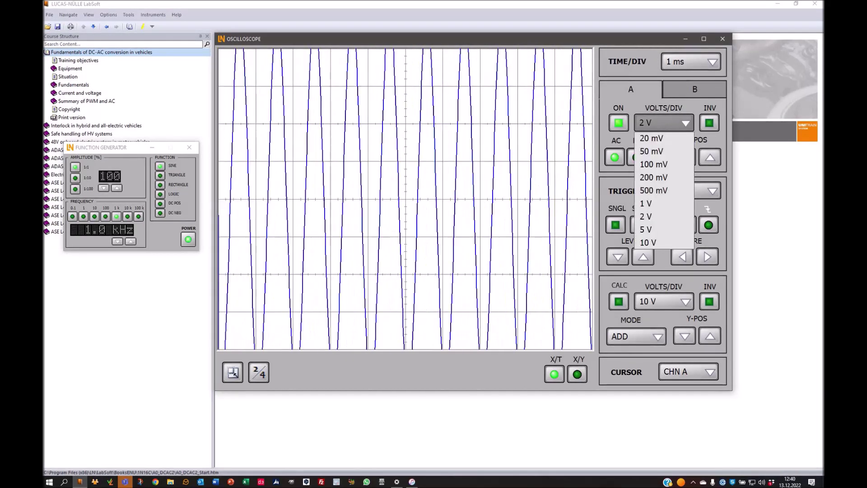
pyautogui.click(664, 242)
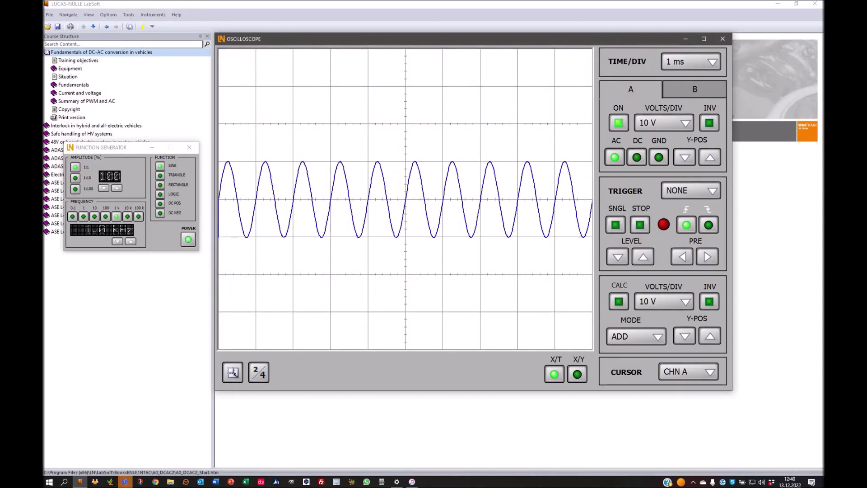
# Lower the function generator's amplitude to 51 % and raise it back to 100 %
pyautogui.click(103, 188)
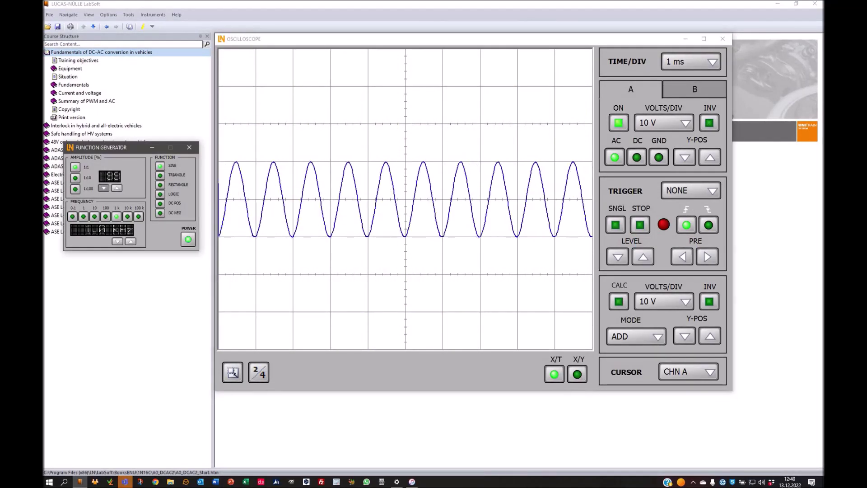
pyautogui.click(104, 188)
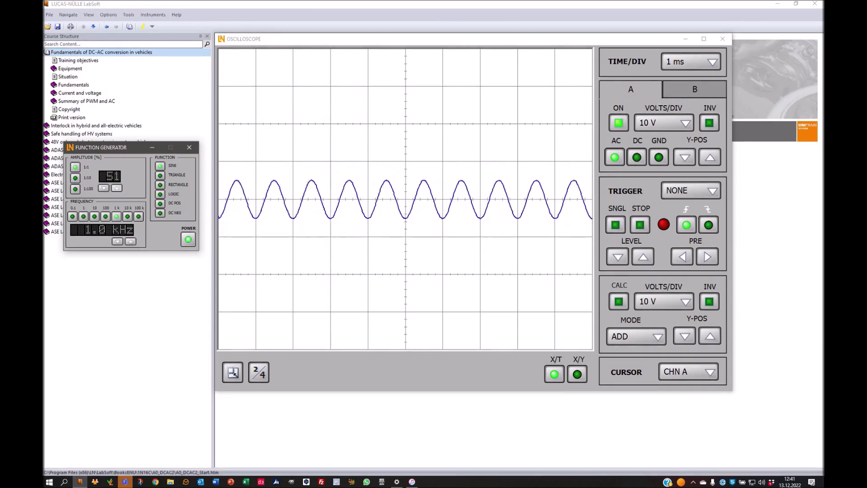
pyautogui.click(116, 188)
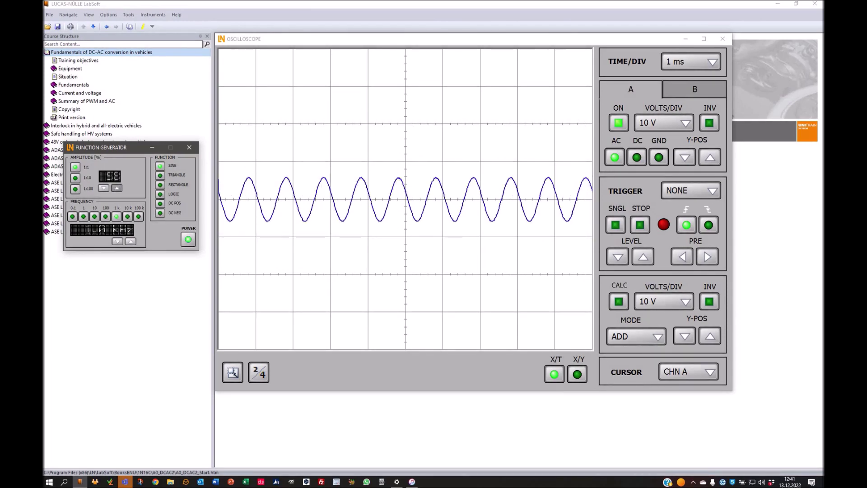
pyautogui.click(117, 188)
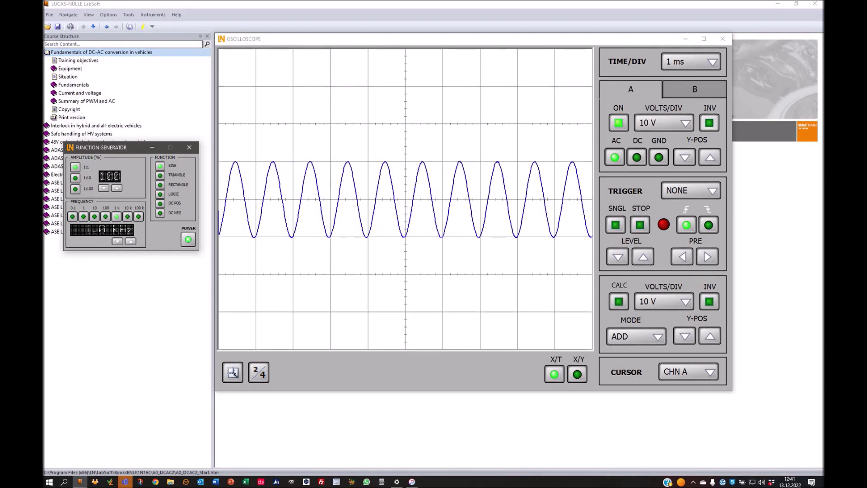
# Invert channel A, switch the inversion off again, and set the trigger source to channel A
pyautogui.click(709, 122)
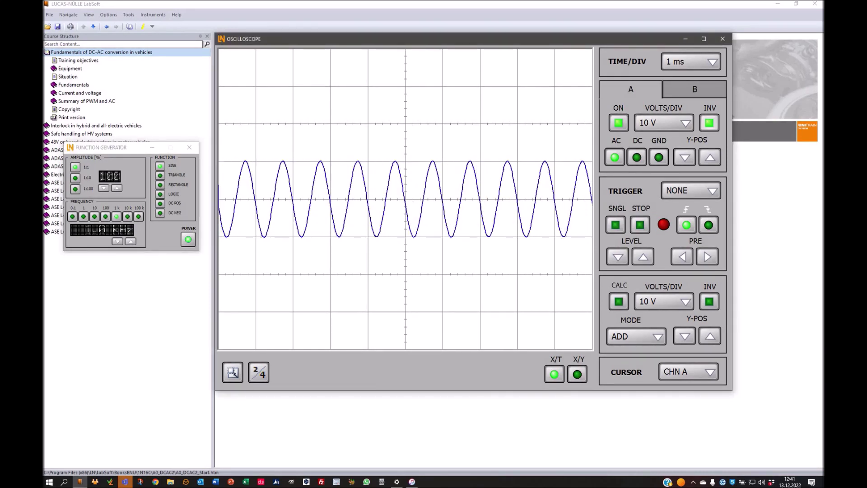
pyautogui.click(709, 123)
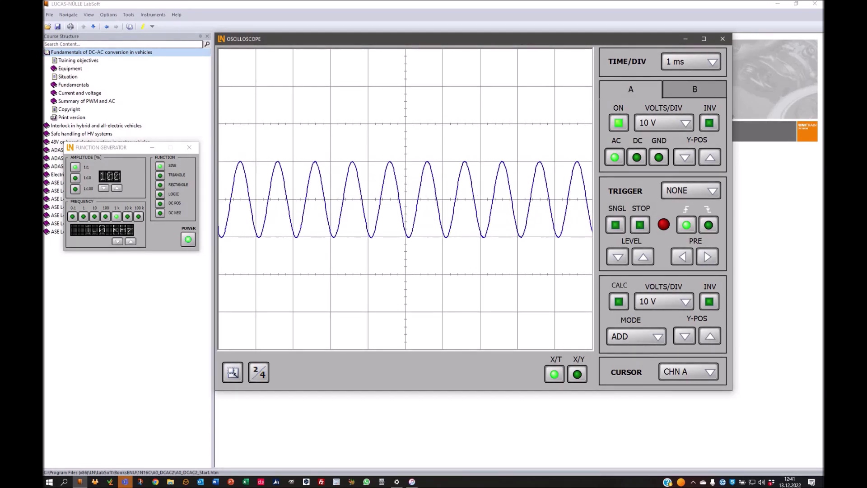
pyautogui.click(691, 190)
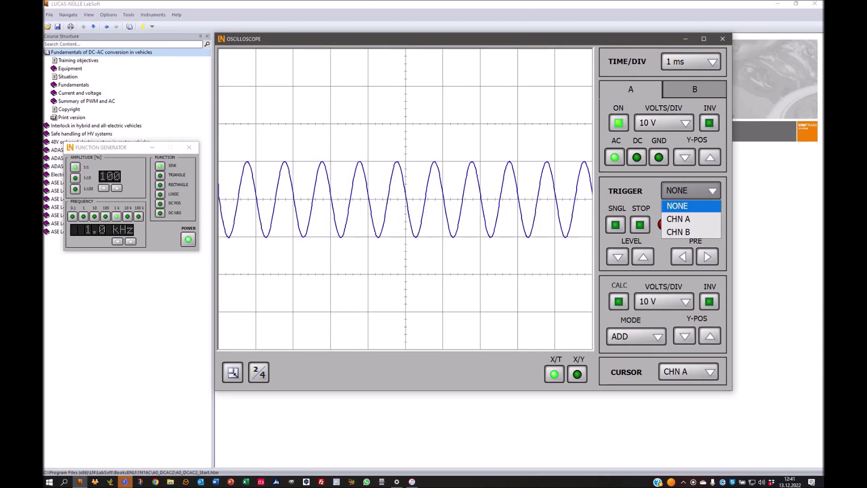
pyautogui.click(678, 219)
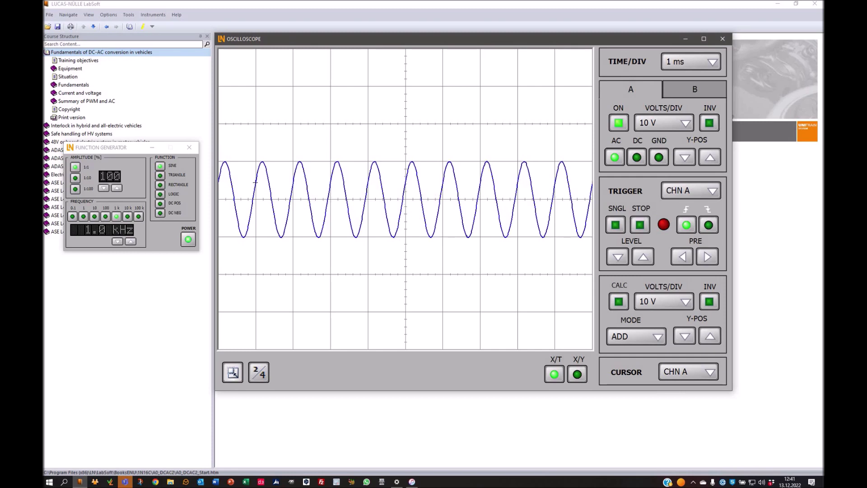
# Show the oscilloscope display with its labels and trigger and cursor markers, and set the cursors to none
pyautogui.click(255, 182)
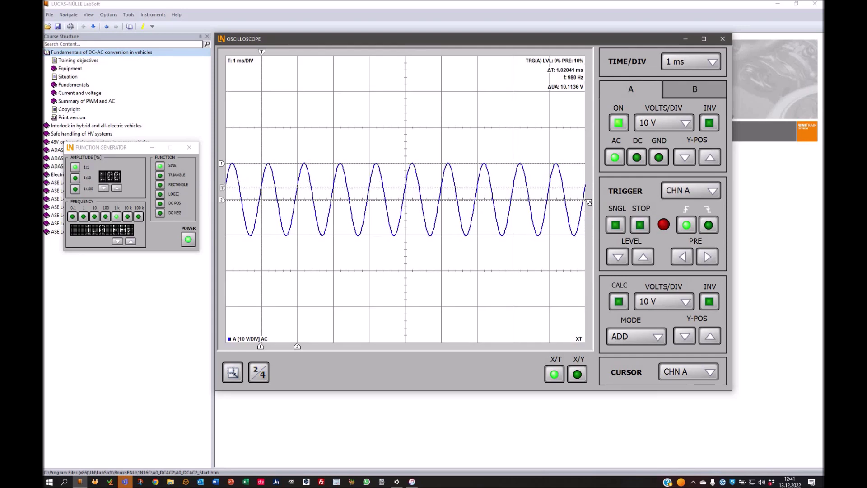
pyautogui.click(688, 372)
pyautogui.click(675, 387)
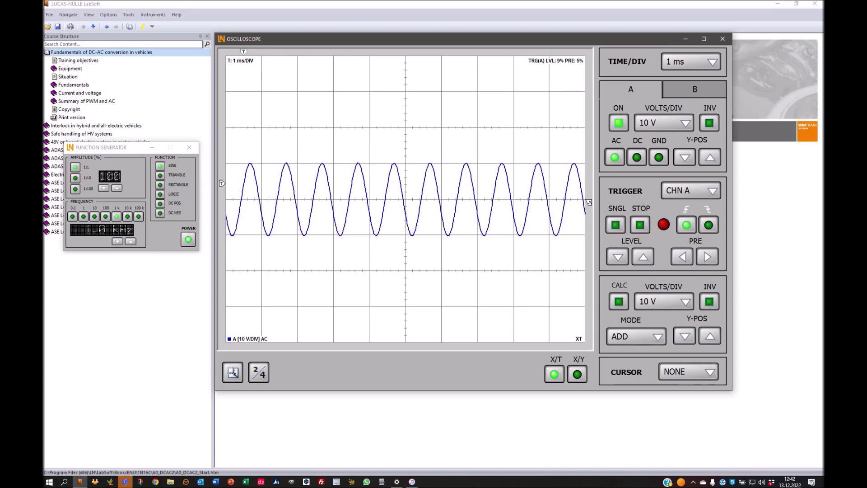
# Lower the channel A trigger level to 6 % with its display marker and stop the acquisition
pyautogui.moveTo(222, 185); pyautogui.dragTo(222, 188)
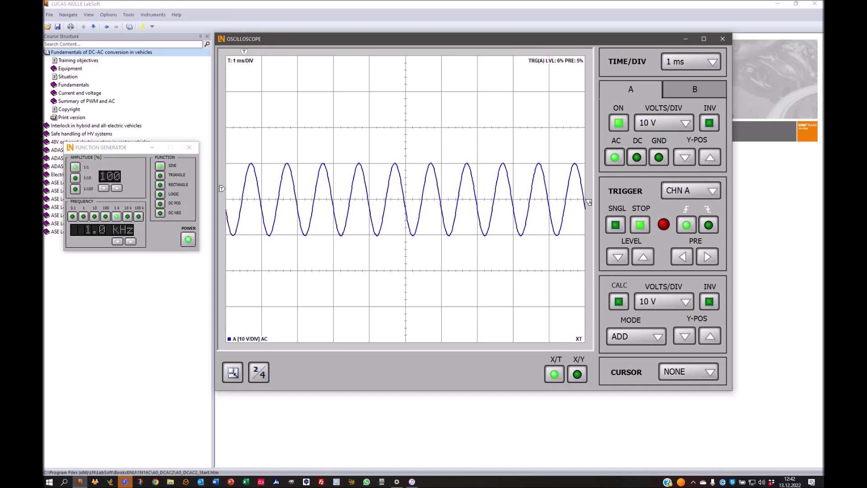
pyautogui.click(188, 240)
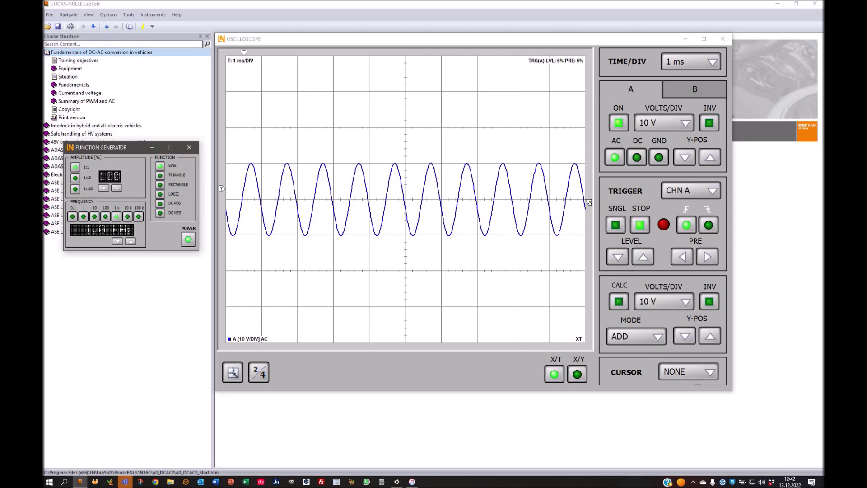
# Turn on the calculated trace in ADD mode, try MULT, return to ADD, and switch the calculation off
pyautogui.click(618, 301)
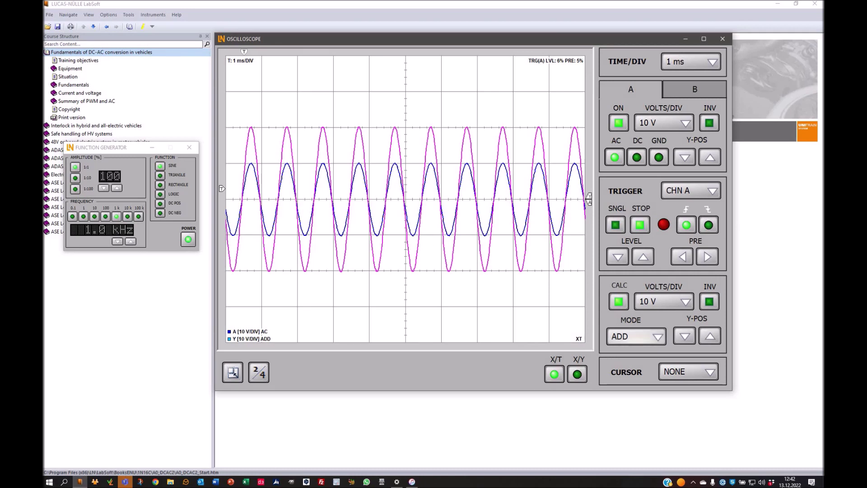
pyautogui.click(636, 336)
pyautogui.click(623, 365)
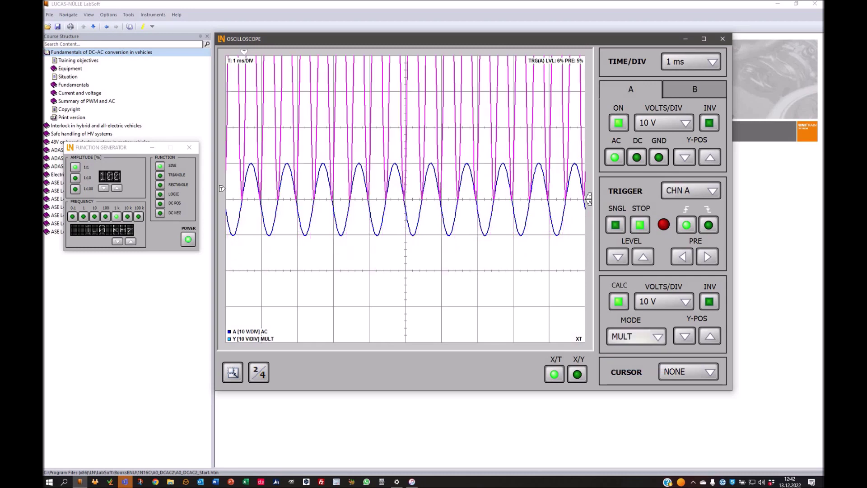
pyautogui.click(636, 336)
pyautogui.click(622, 354)
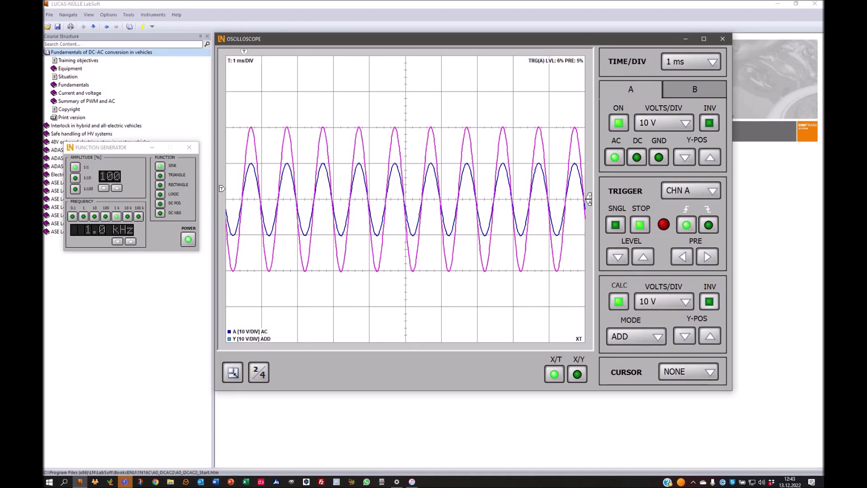
pyautogui.click(619, 301)
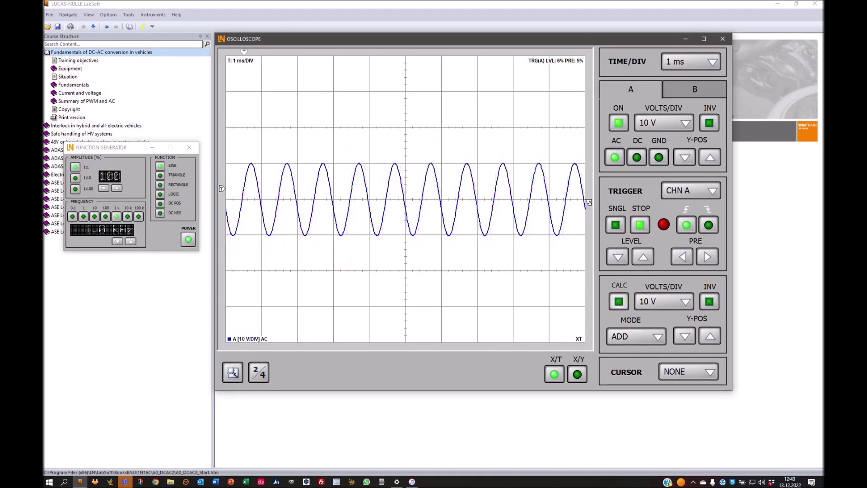
# Turn on the cursors for channel A and set the trigger source to none
pyautogui.click(688, 372)
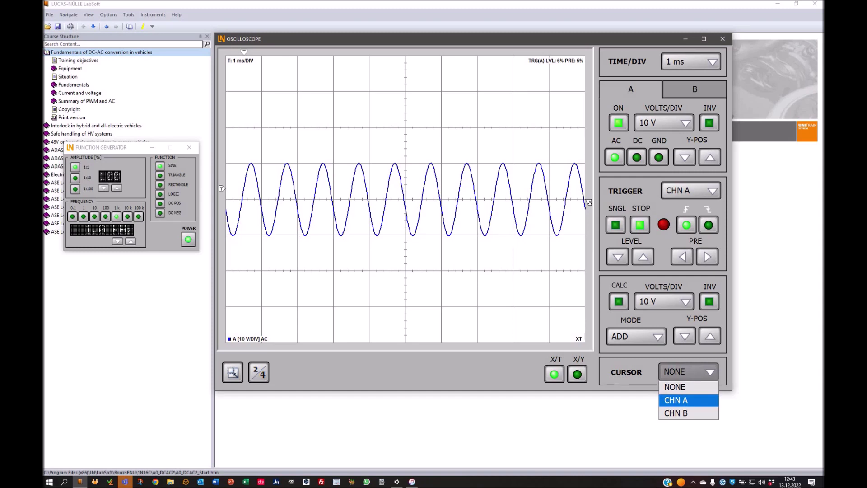
pyautogui.click(689, 399)
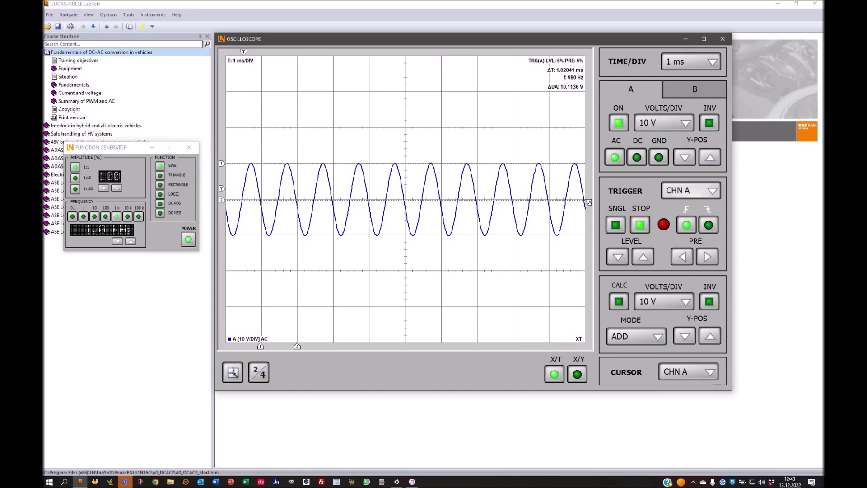
pyautogui.click(712, 191)
pyautogui.click(677, 205)
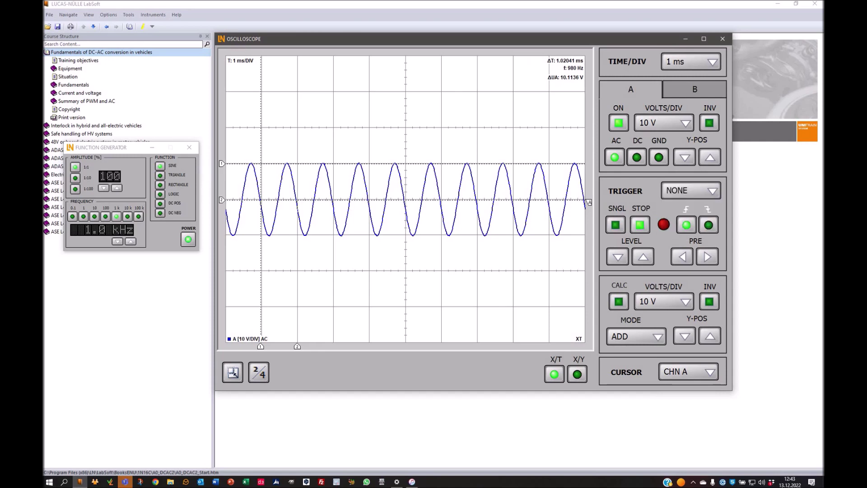
# Adjust channel A's two horizontal voltage cursors to the sine's peaks and zero line, about 10.3 V apart
pyautogui.moveTo(221, 163)
pyautogui.mouseDown()
pyautogui.moveTo(221, 155)
pyautogui.moveTo(221, 166)
pyautogui.mouseUp()
pyautogui.moveTo(222, 199); pyautogui.dragTo(221, 199)
pyautogui.moveTo(221, 167); pyautogui.dragTo(221, 162)
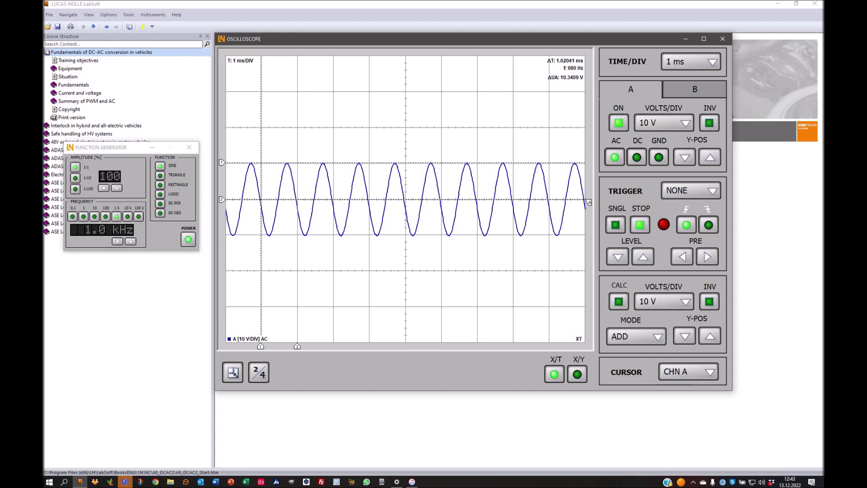
# Set the two vertical time cursors one sine period apart, about 1 ms, and move them to troughs two periods apart, about 1.98 ms
pyautogui.moveTo(260, 347); pyautogui.dragTo(297, 347)
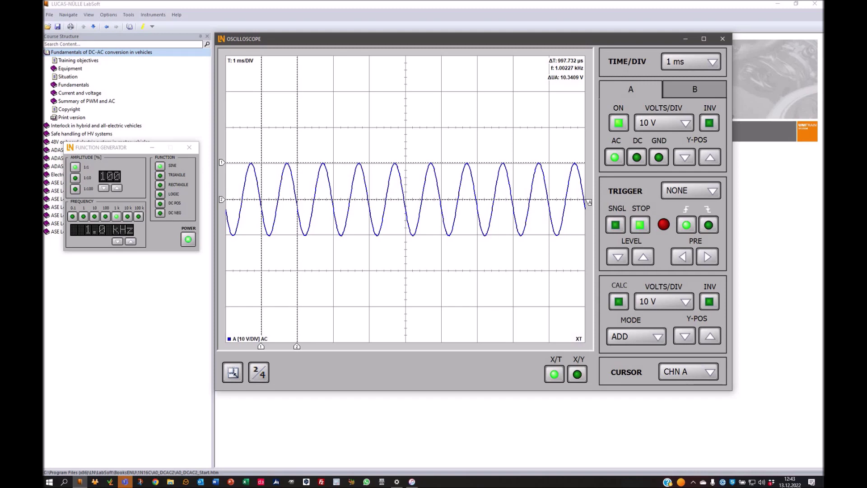
pyautogui.moveTo(261, 346); pyautogui.dragTo(341, 346)
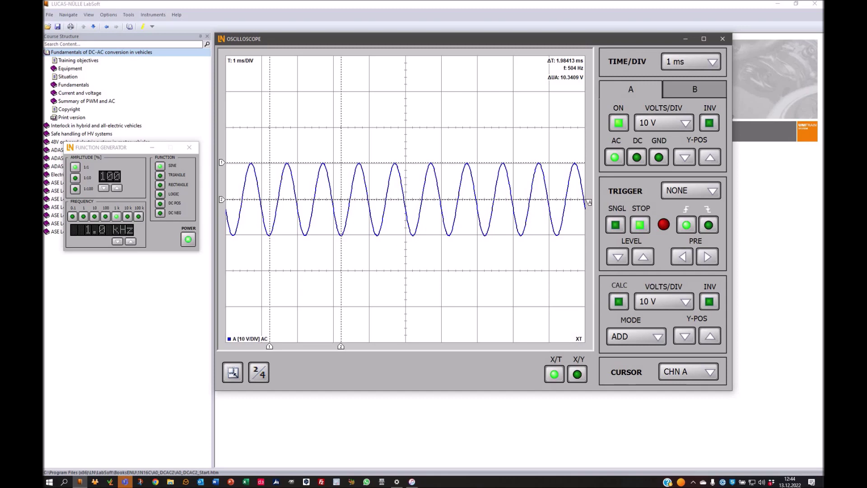
# View the channel A signal in X/Y mode, return to X/T, and briefly consult the oscilloscope's help page
pyautogui.click(577, 374)
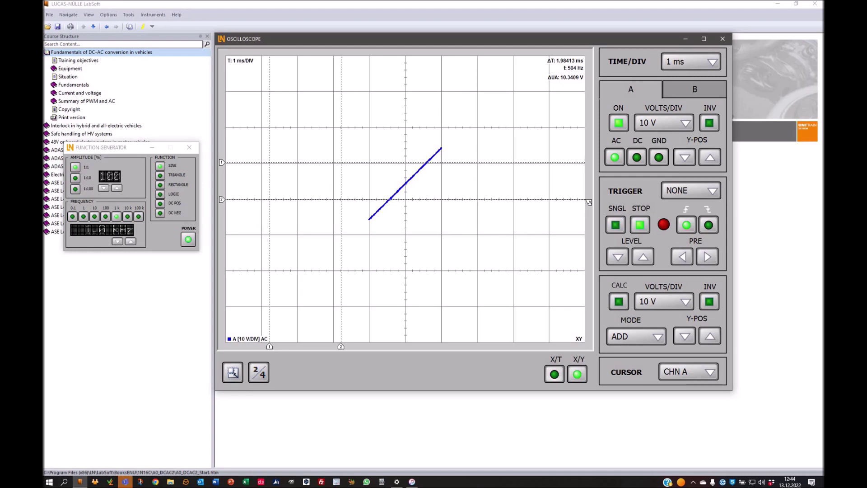
pyautogui.click(554, 374)
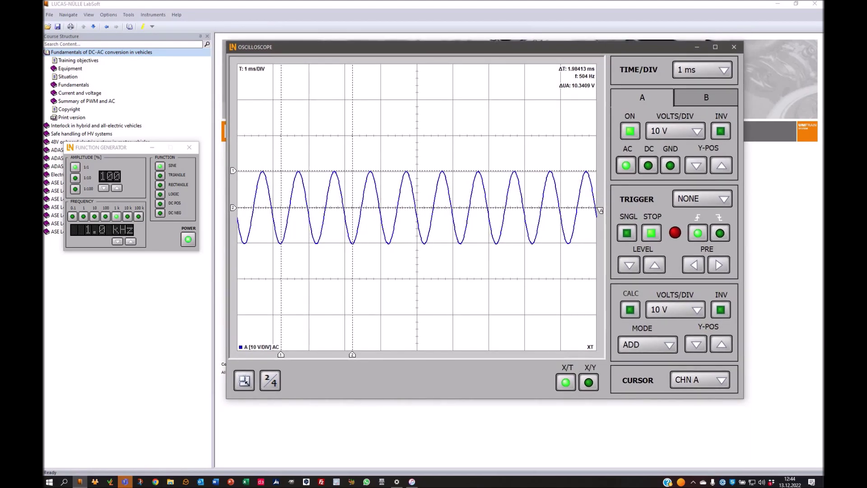
pyautogui.press('F1')
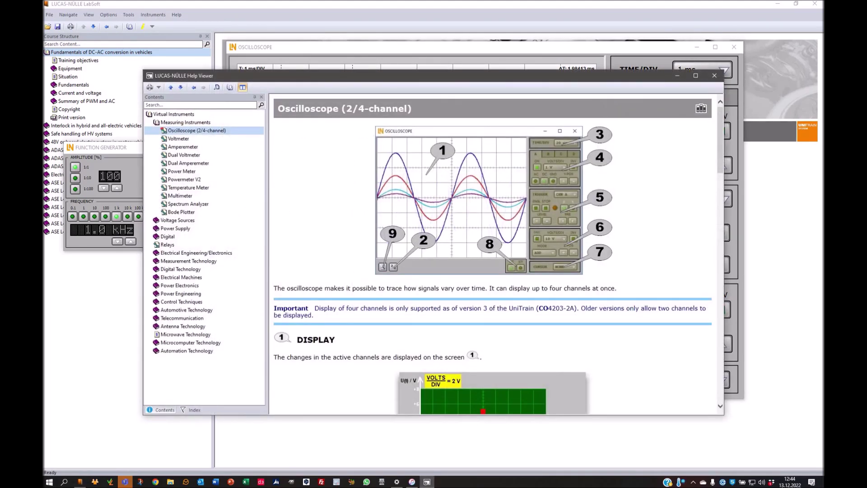
pyautogui.hotkey('alt', 'F4')
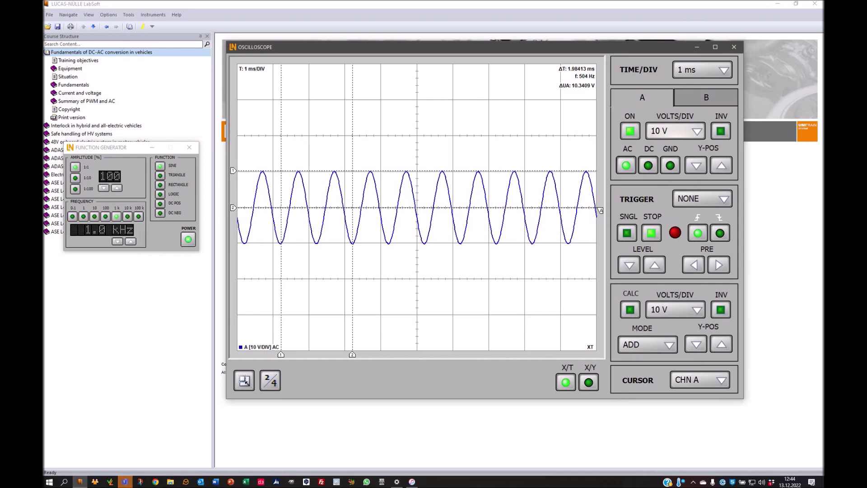